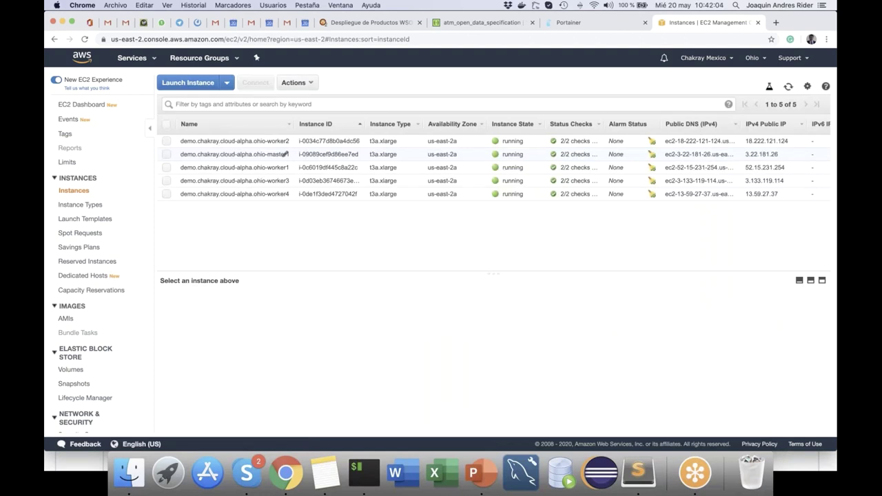
# Step: Switch to the iTerm2 terminal after reviewing the five running Ohio swarm instances
pyautogui.click(367, 480)
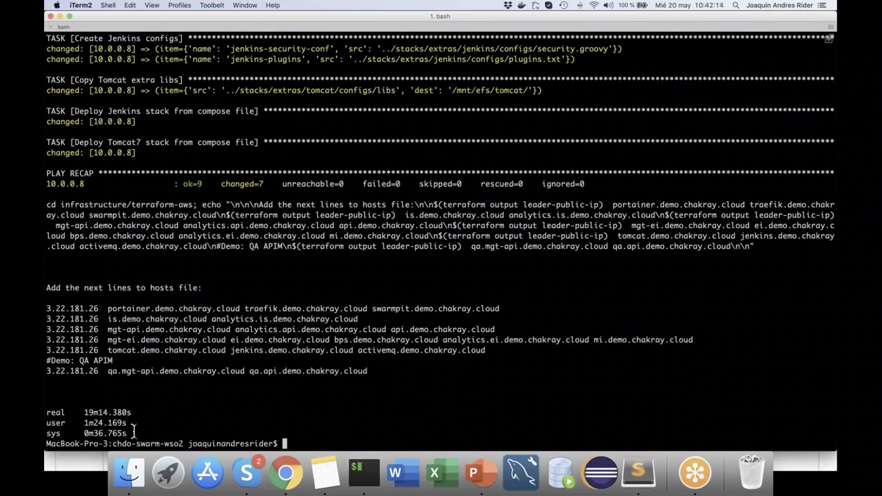
# Step: Copy the printed Ohio host lines from the deployment output
pyautogui.press('Up')
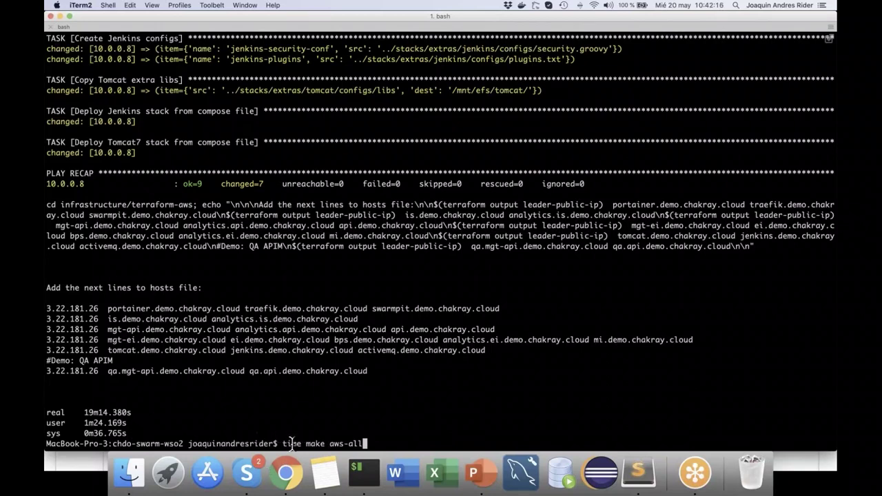
pyautogui.doubleClick(291, 443)
pyautogui.tripleClick(46, 412)
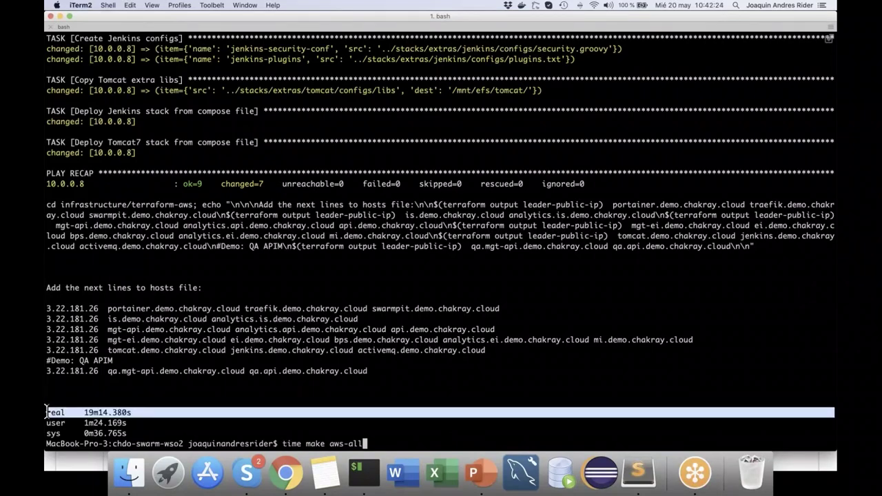
pyautogui.hotkey('ctrl', 'u')
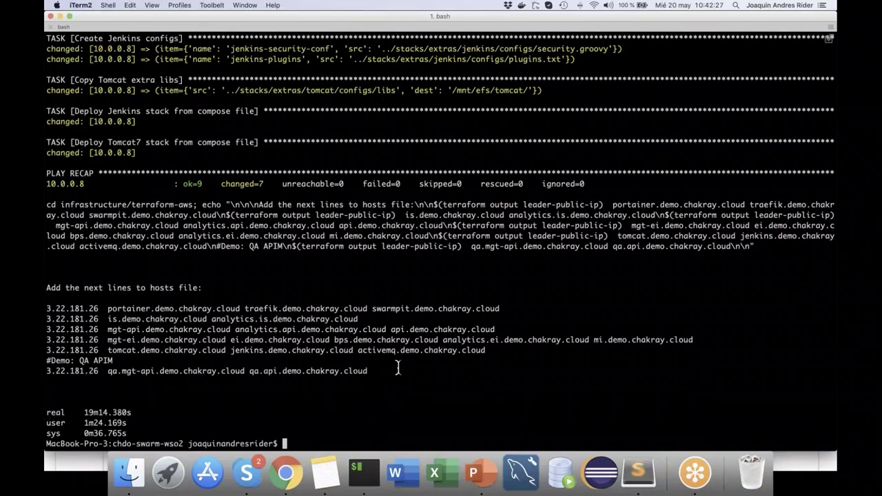
pyautogui.moveTo(371, 371)
pyautogui.mouseDown()
pyautogui.moveTo(67, 339)
pyautogui.moveTo(45, 308)
pyautogui.mouseUp()
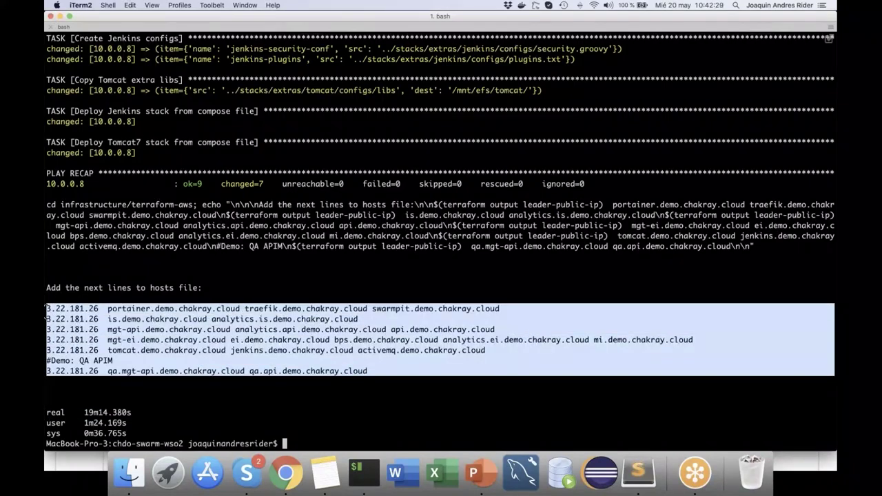
pyautogui.press('super+c')
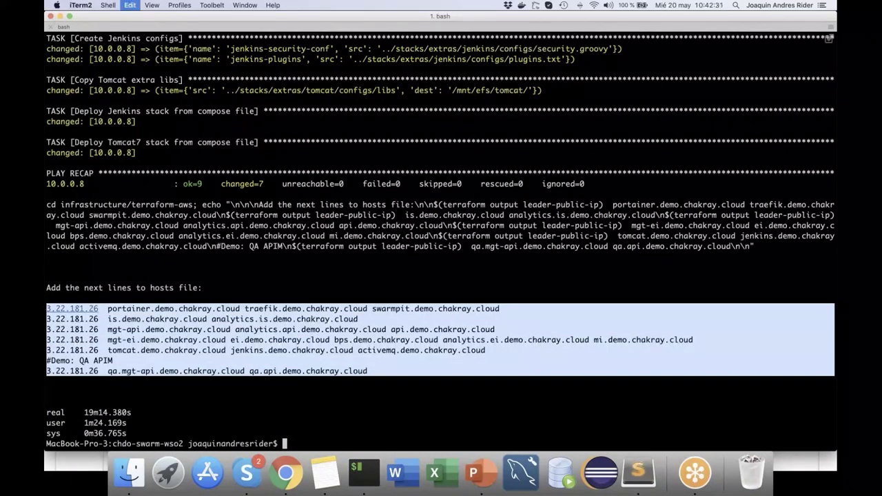
# Step: Open /etc/hosts in vi with sudo, entering the administrator password
pyautogui.write('su')
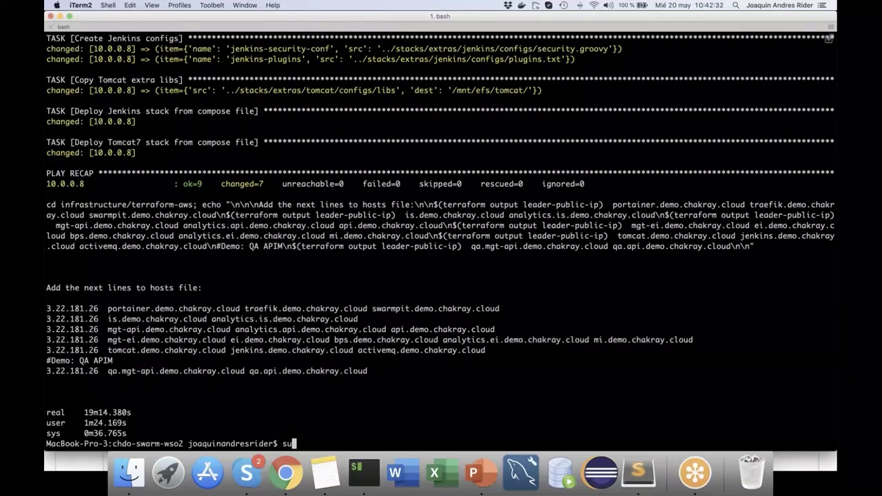
pyautogui.write('do vi /etc/hostx')
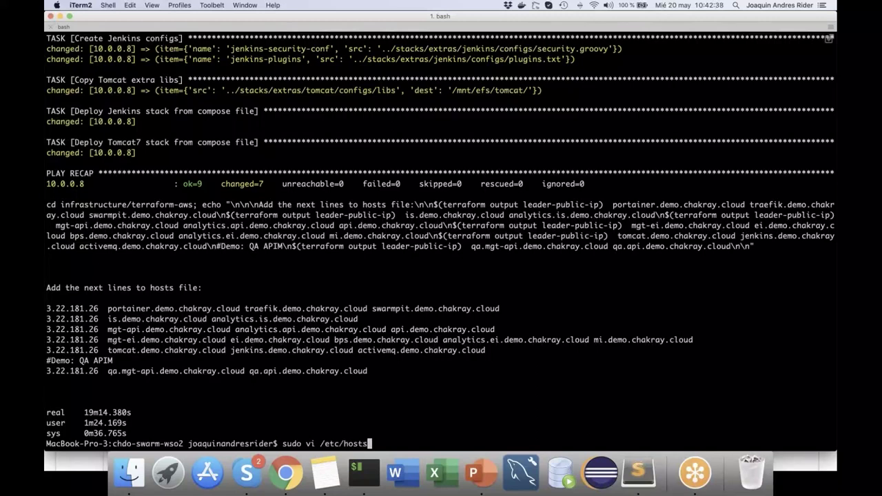
pyautogui.press('Return')
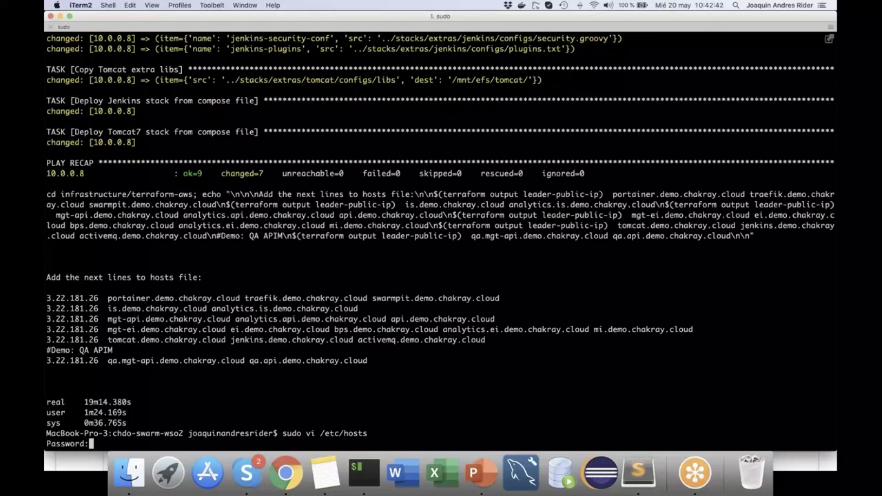
pyautogui.press('Return')
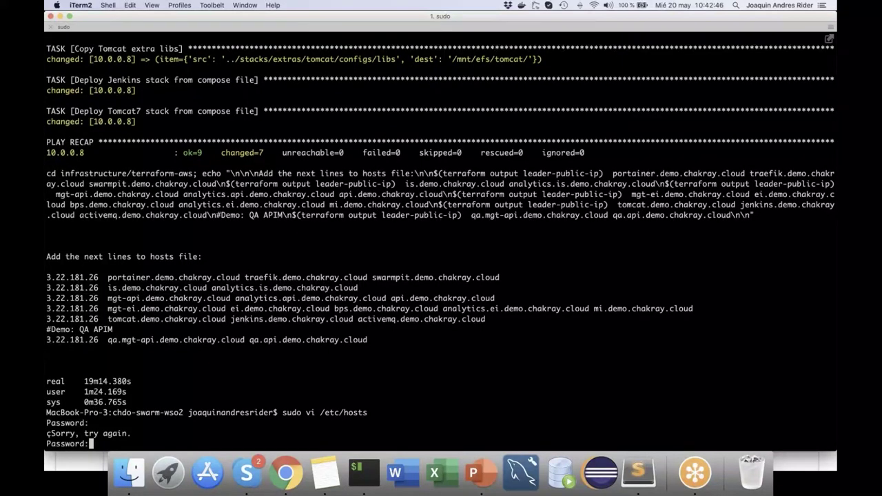
pyautogui.press('Return')
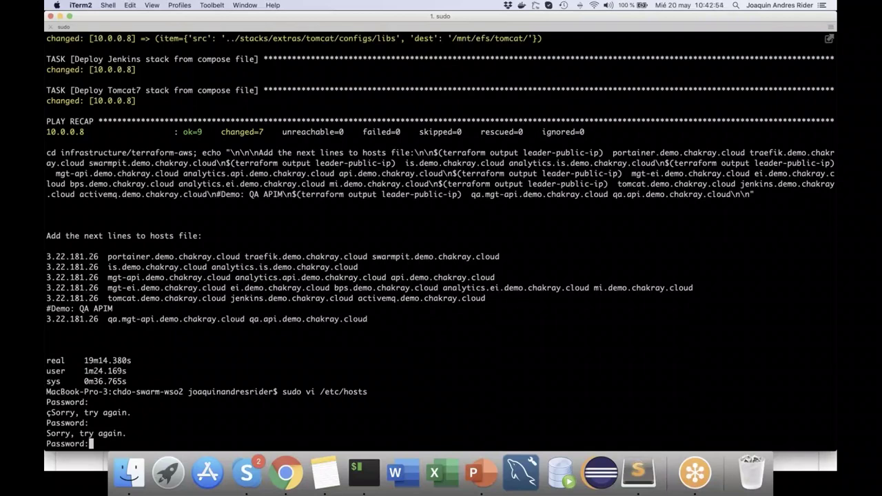
pyautogui.press('Return')
# Step: Paste the 3.22.181.26 host entries below '# Demo Swarm AWS Ohio' and save with :x
pyautogui.press('Down')
pyautogui.press('Down')
pyautogui.press('Down')
pyautogui.press('Down')
pyautogui.press('Down')
pyautogui.press('Down')
pyautogui.press('Down')
pyautogui.press('Down')
pyautogui.press('Down')
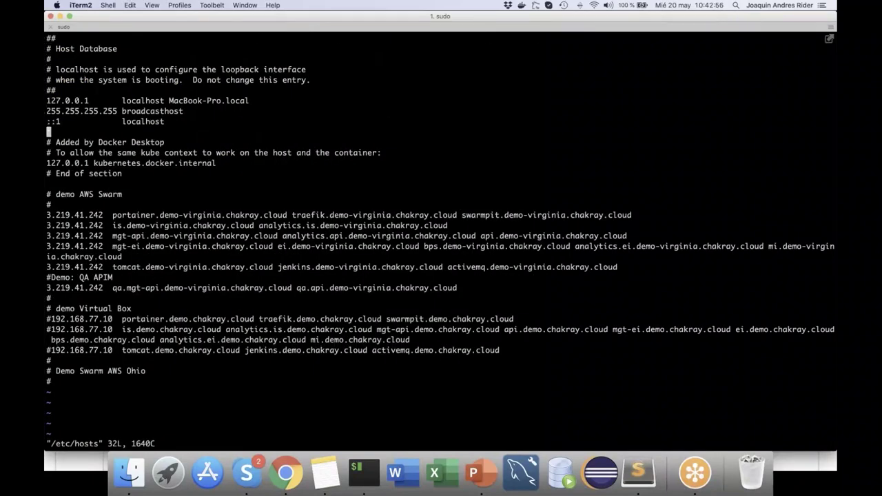
pyautogui.press('Down')
pyautogui.press('Down')
pyautogui.press('Down')
pyautogui.press('Down')
pyautogui.press('Down')
pyautogui.press('Down')
pyautogui.press('Down')
pyautogui.press('Down')
pyautogui.press('Down')
pyautogui.press('Down')
pyautogui.press('Down')
pyautogui.press('Down')
pyautogui.press('Down')
pyautogui.press('Down')
pyautogui.press('Down')
pyautogui.press('Down')
pyautogui.press('Down')
pyautogui.press('Down')
pyautogui.press('Down')
pyautogui.press('Down')
pyautogui.press('o')
pyautogui.press('super+v')
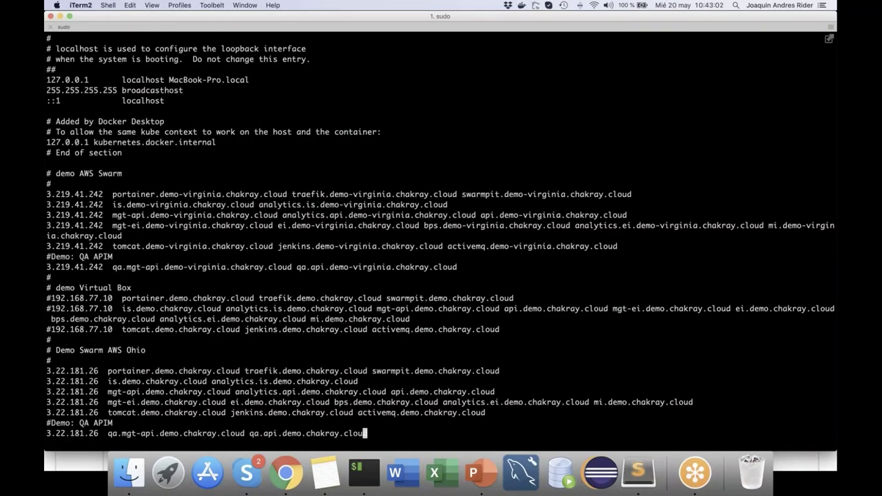
pyautogui.press('Escape')
pyautogui.write(':x')
pyautogui.press('Return')
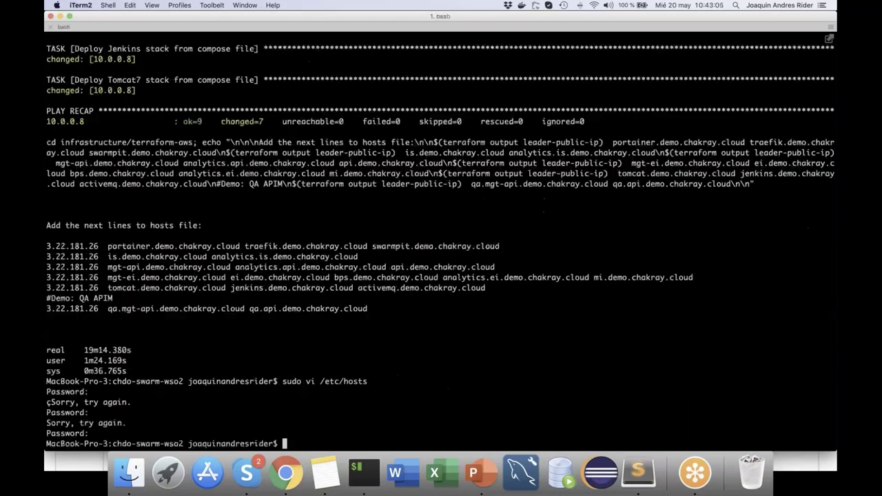
# Step: Open the Ohio demo's Portainer bookmark in a new tab, bypassing the certificate warning
pyautogui.click(288, 465)
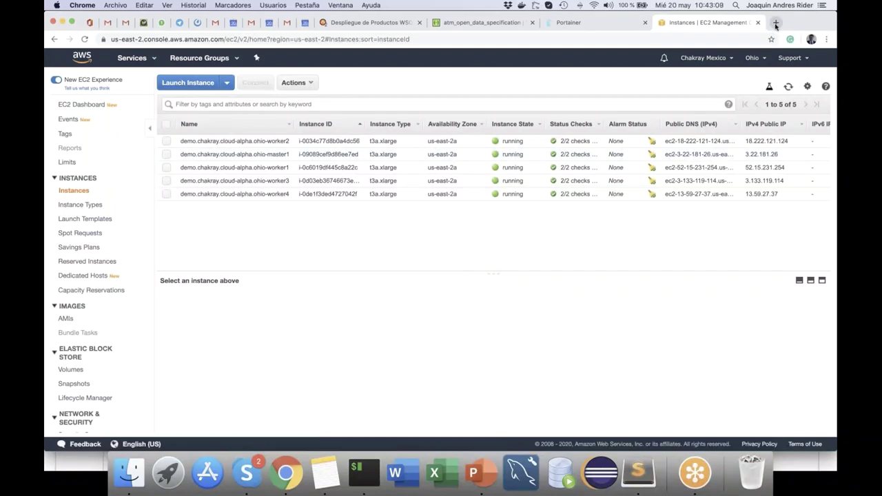
pyautogui.click(775, 24)
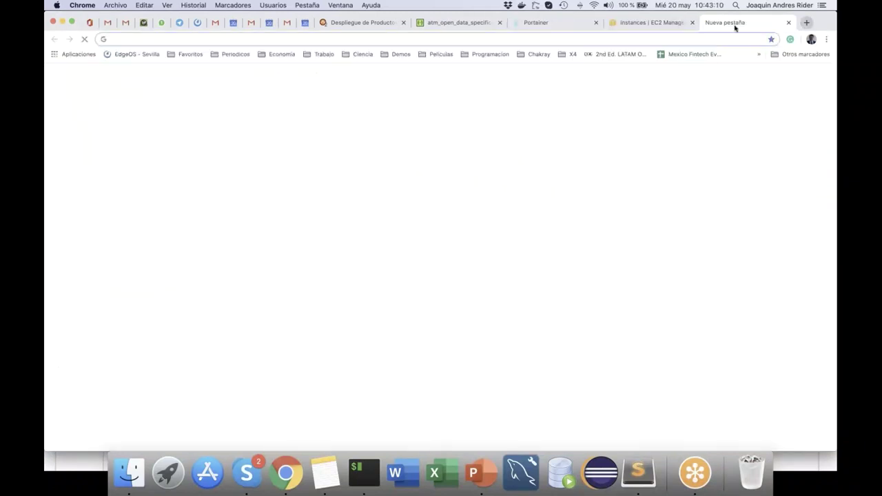
pyautogui.click(401, 55)
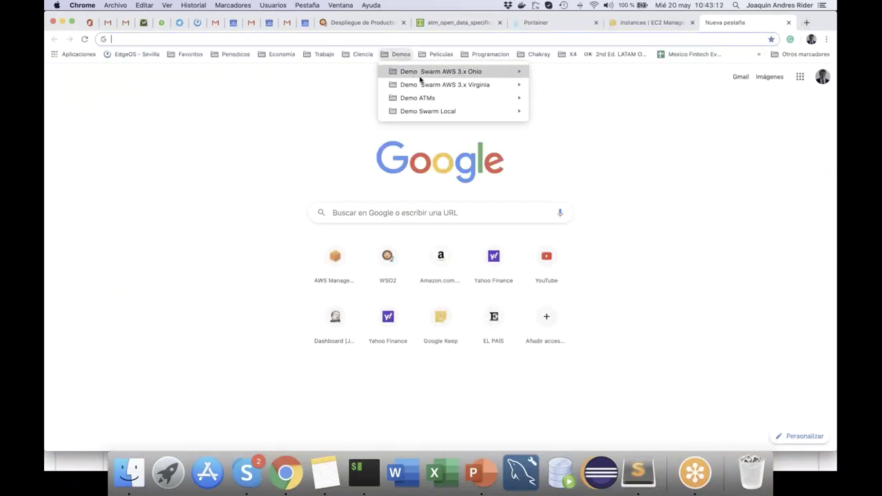
pyautogui.moveTo(420, 76)
pyautogui.click(558, 72)
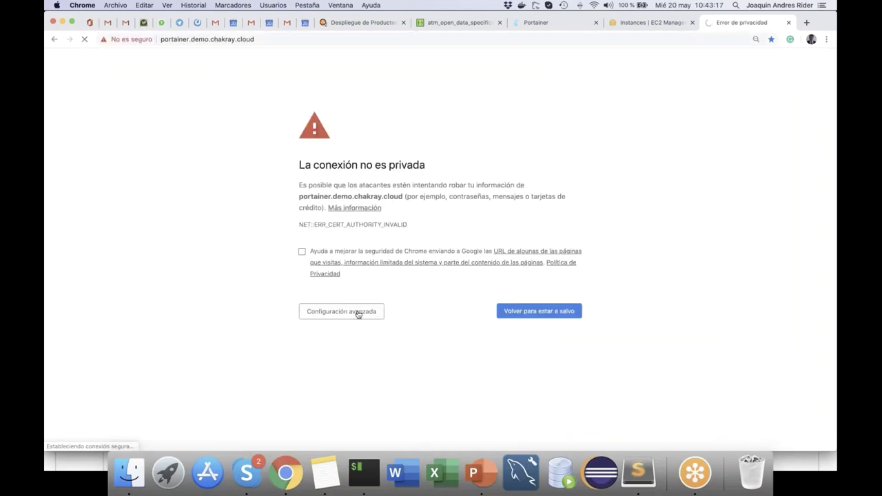
pyautogui.click(356, 311)
pyautogui.click(337, 395)
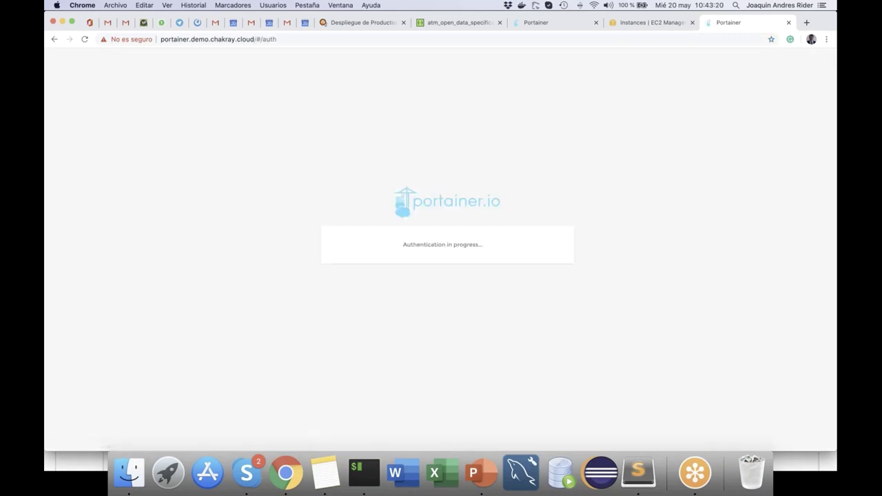
# Step: Log in to Portainer as admin with the account password
pyautogui.click(421, 218)
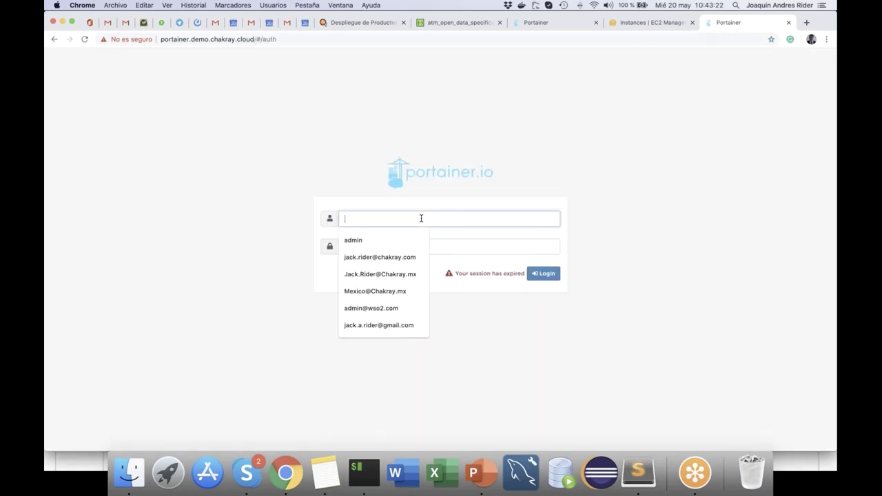
pyautogui.write('amin')
pyautogui.press('Tab')
pyautogui.click(421, 219)
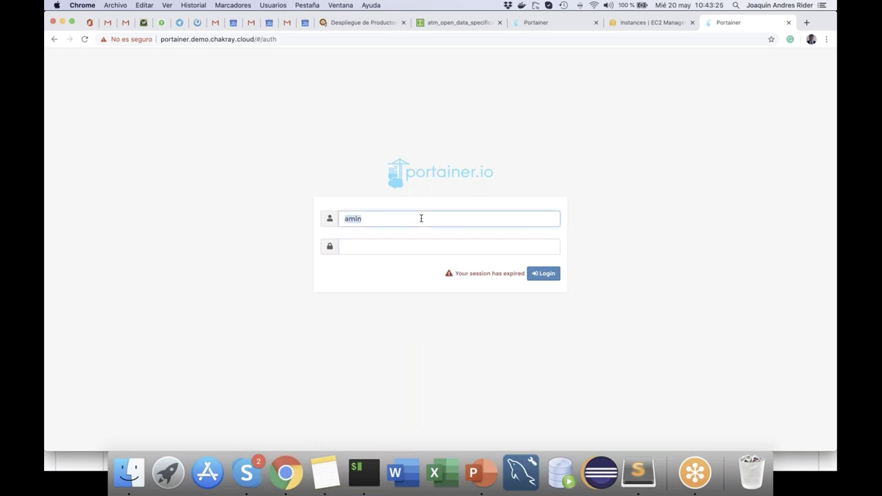
pyautogui.press('BackSpace')
pyautogui.press('BackSpace')
pyautogui.press('BackSpace')
pyautogui.press('BackSpace')
pyautogui.write('addmin')
pyautogui.press('BackSpace')
pyautogui.press('BackSpace')
pyautogui.press('BackSpace')
pyautogui.press('BackSpace')
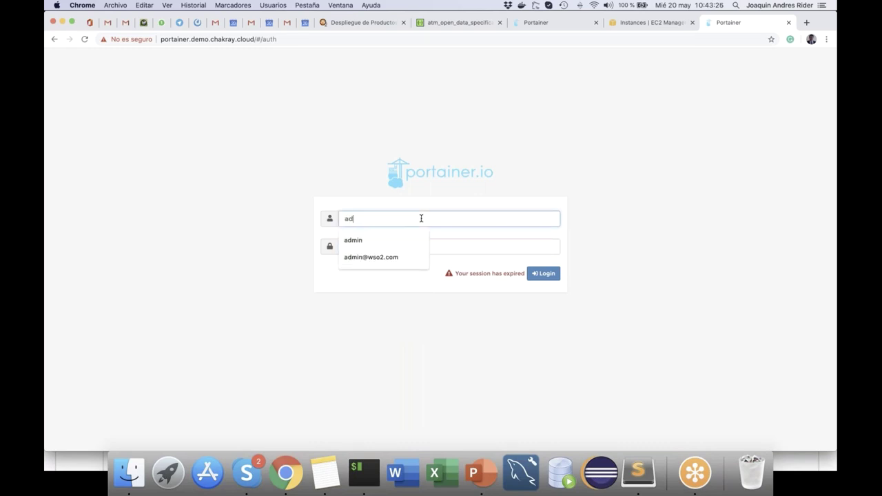
pyautogui.write('in')
pyautogui.press('BackSpace')
pyautogui.press('BackSpace')
pyautogui.write('min')
pyautogui.press('Tab')
pyautogui.write('••••')
pyautogui.press('Return')
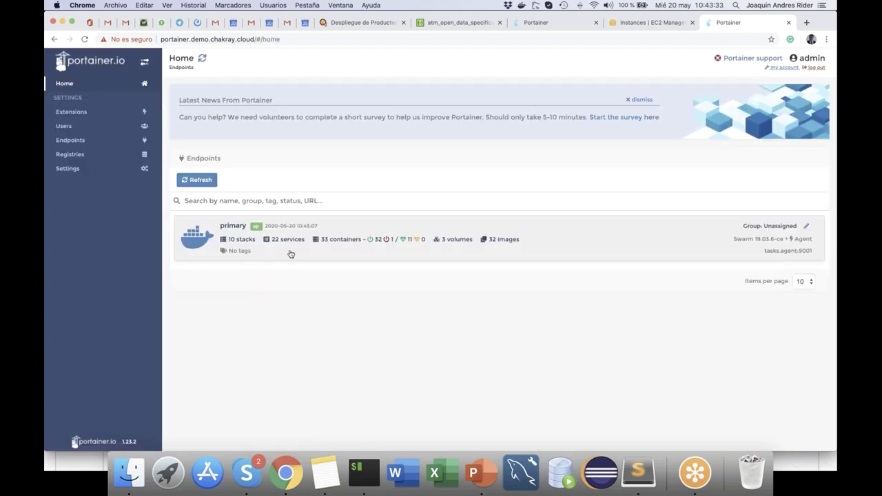
pyautogui.click(202, 235)
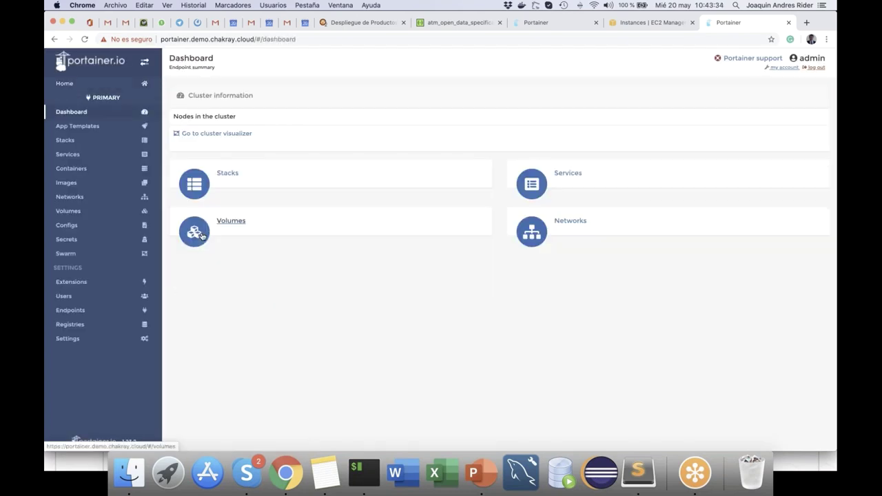
pyautogui.click(236, 133)
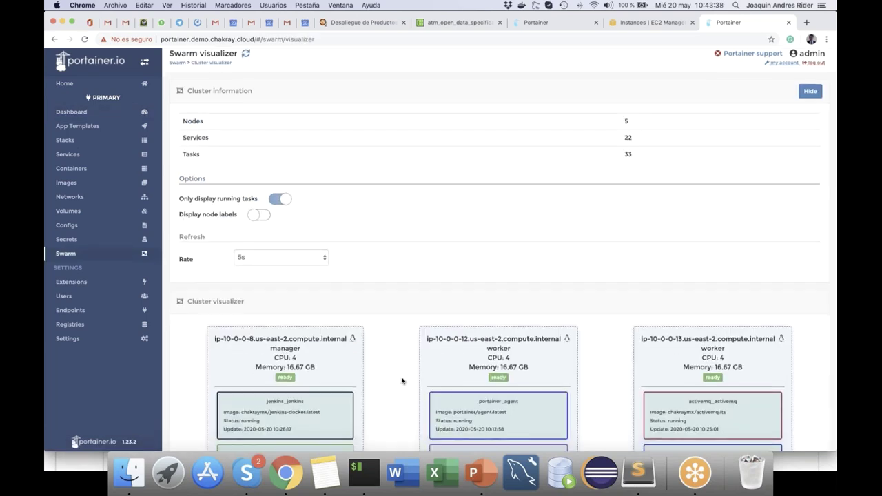
pyautogui.scroll(-5, 402, 381)
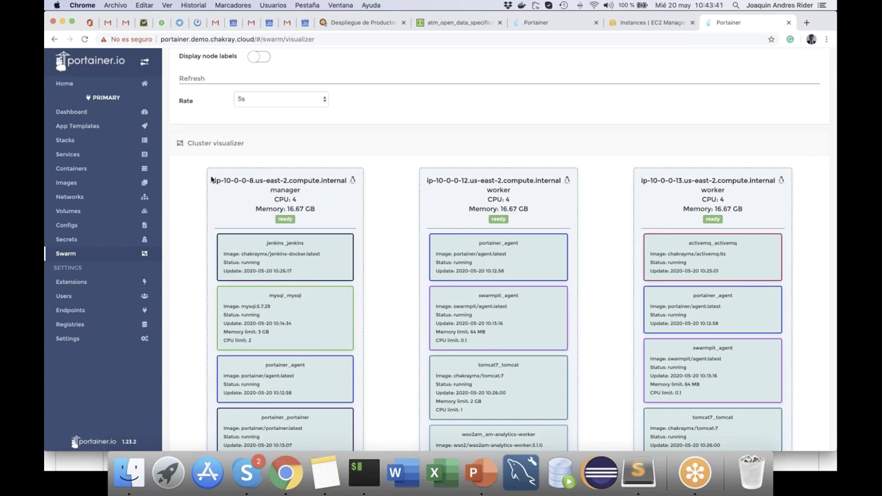
pyautogui.scroll(-1, 393, 232)
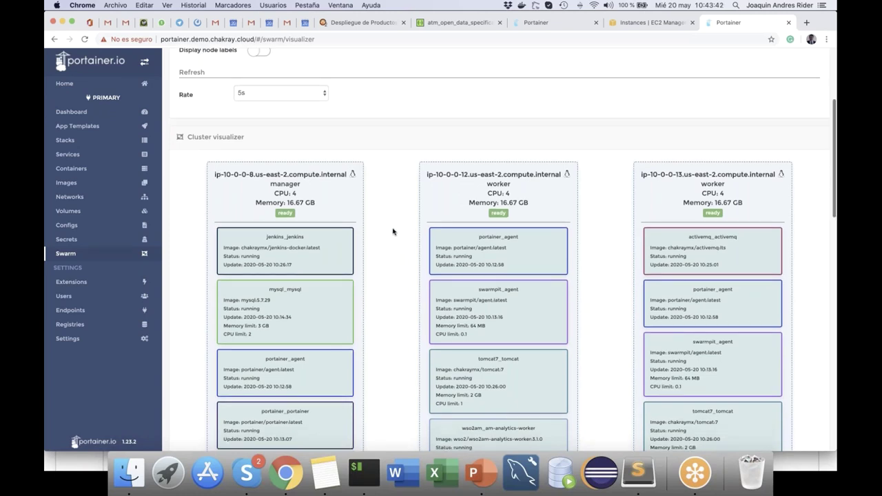
pyautogui.scroll(-1, 393, 231)
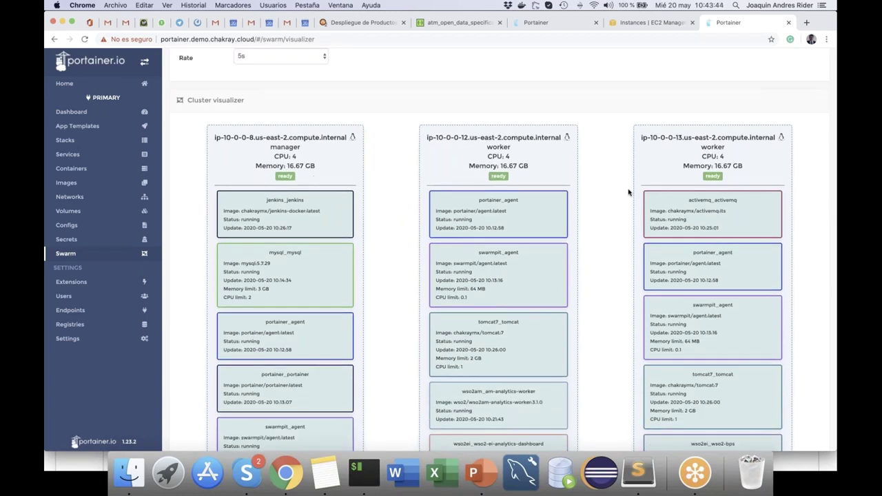
pyautogui.scroll(-15, 629, 192)
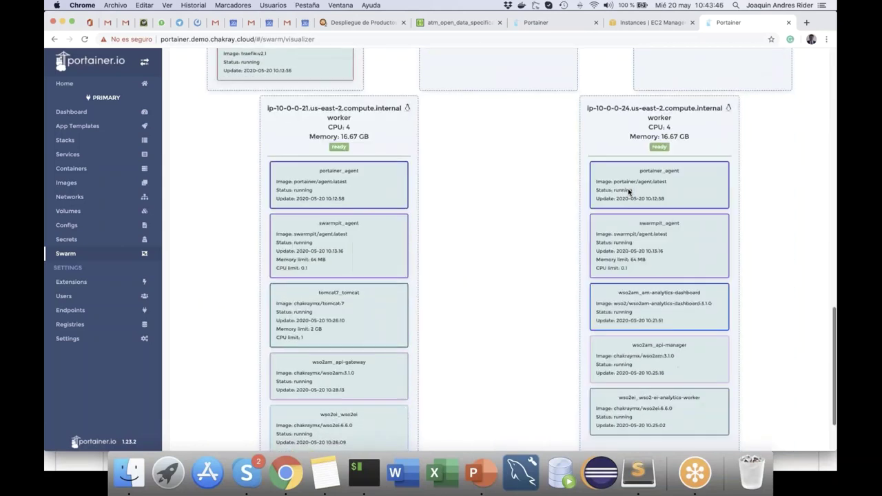
pyautogui.scroll(15, 628, 190)
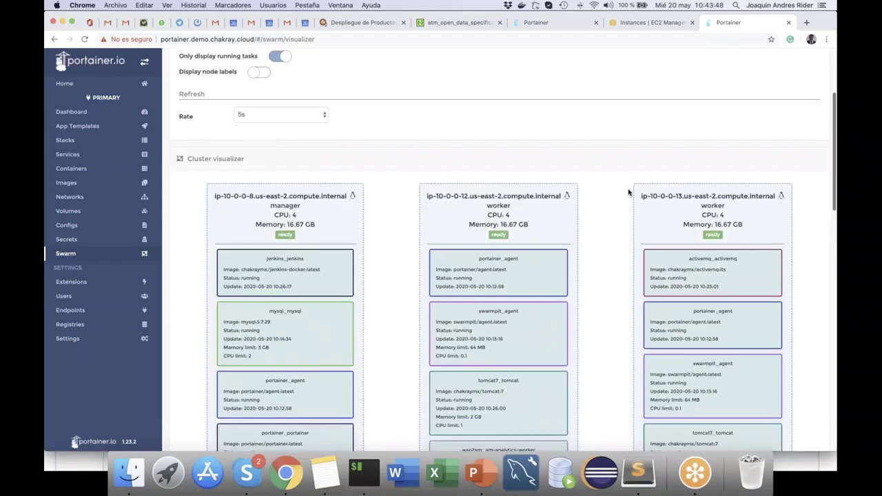
pyautogui.scroll(-3, 596, 315)
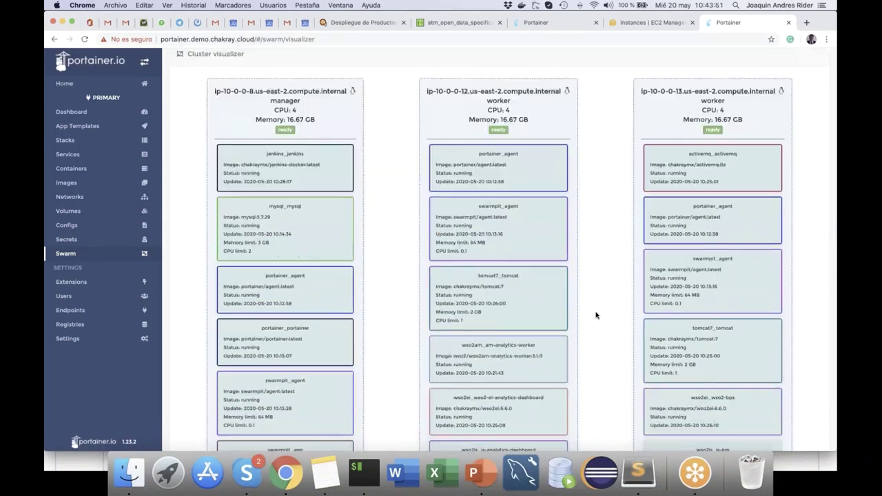
pyautogui.scroll(-3, 596, 314)
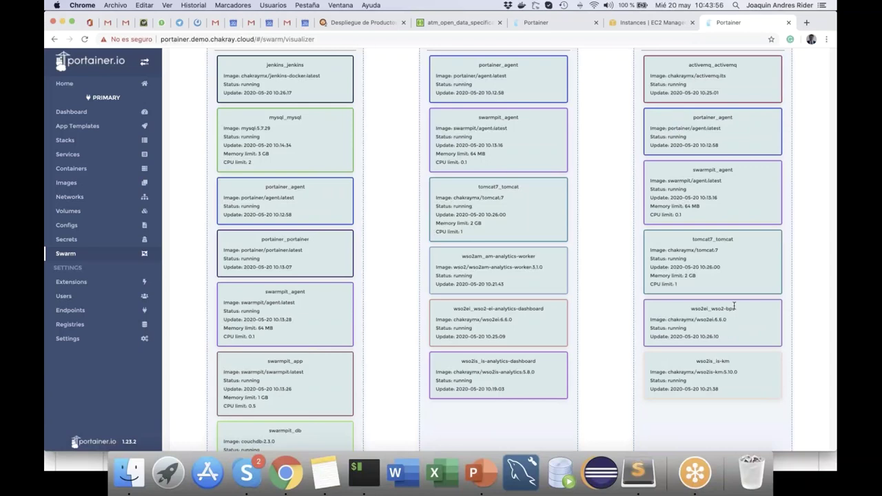
pyautogui.moveTo(734, 308); pyautogui.dragTo(714, 308)
pyautogui.scroll(-5, 714, 308)
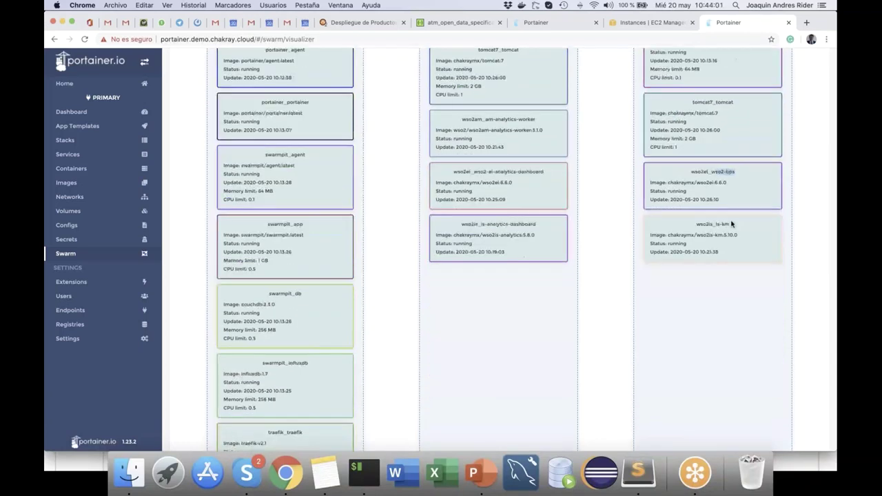
pyautogui.moveTo(735, 224); pyautogui.dragTo(462, 411)
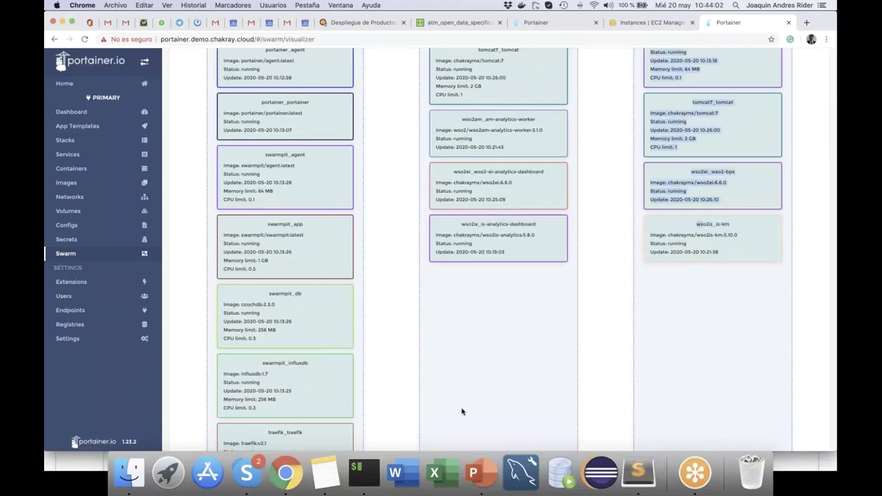
pyautogui.scroll(-5, 462, 412)
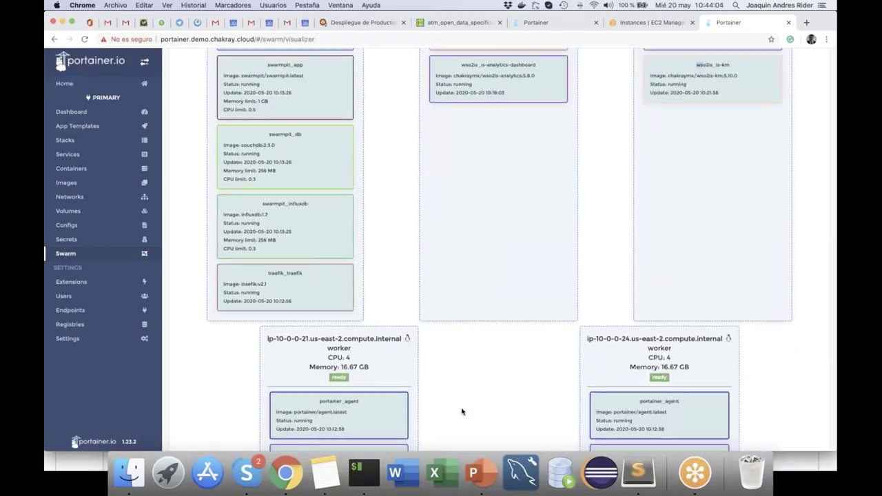
pyautogui.scroll(-2, 462, 411)
pyautogui.scroll(-3, 462, 411)
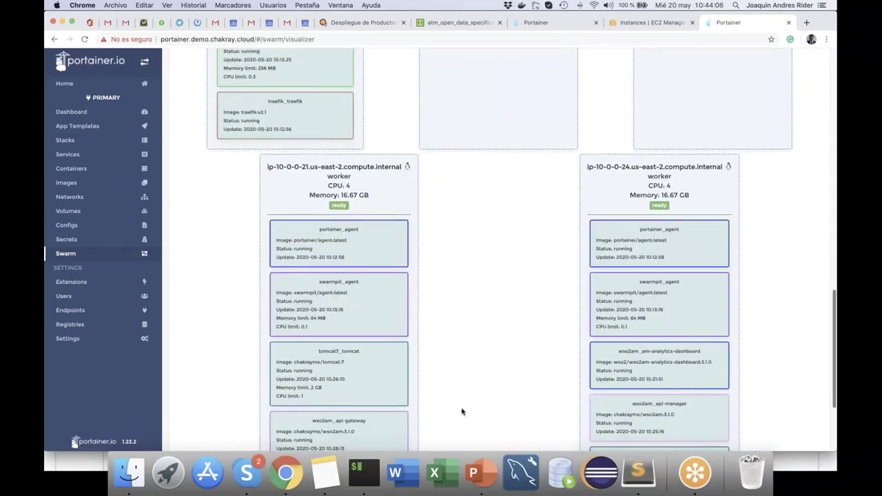
pyautogui.scroll(-4, 462, 411)
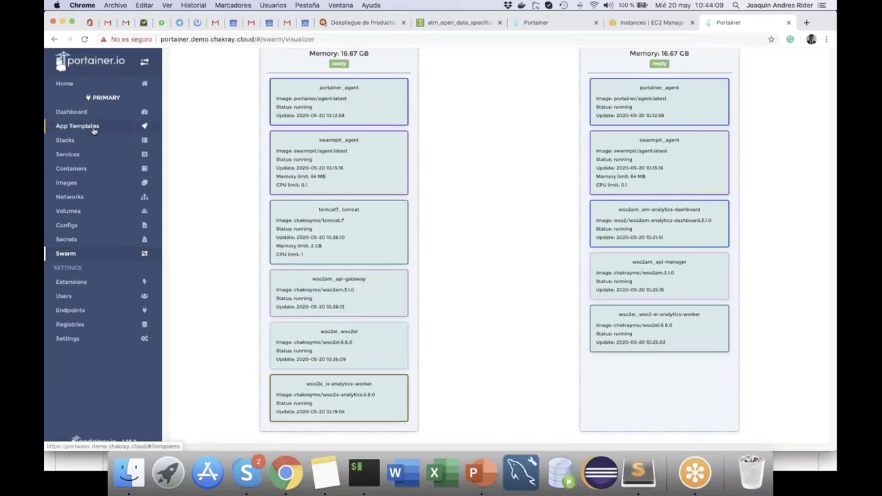
# Step: Scale tomcat7_tomcat to 6 replicas, then view the wso2am stack's details
pyautogui.click(86, 140)
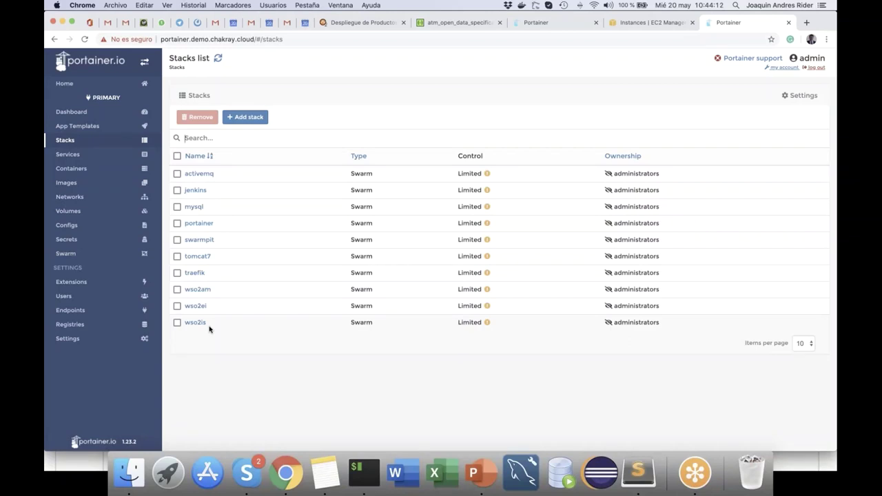
pyautogui.click(197, 256)
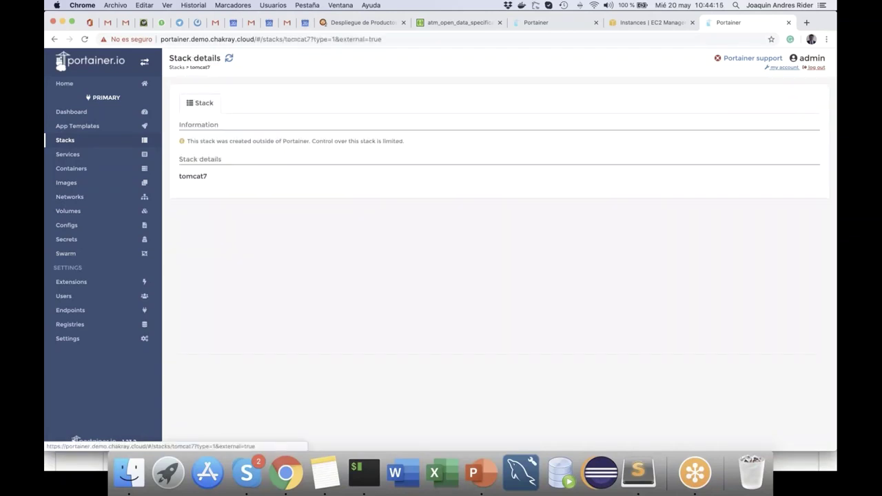
pyautogui.click(507, 295)
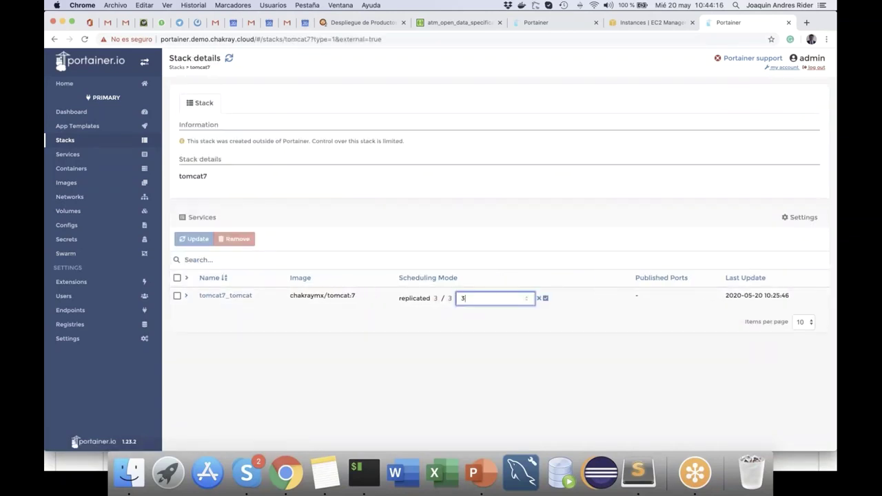
pyautogui.press('BackSpace')
pyautogui.write('6')
pyautogui.press('Return')
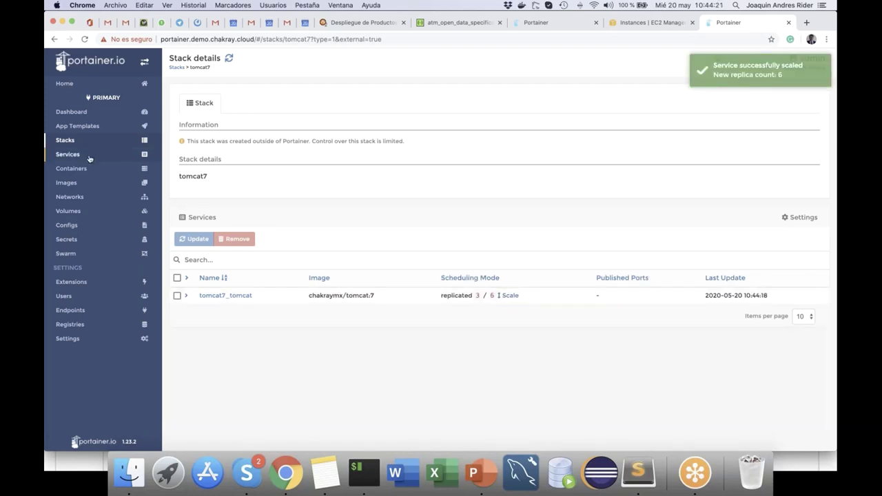
pyautogui.click(86, 141)
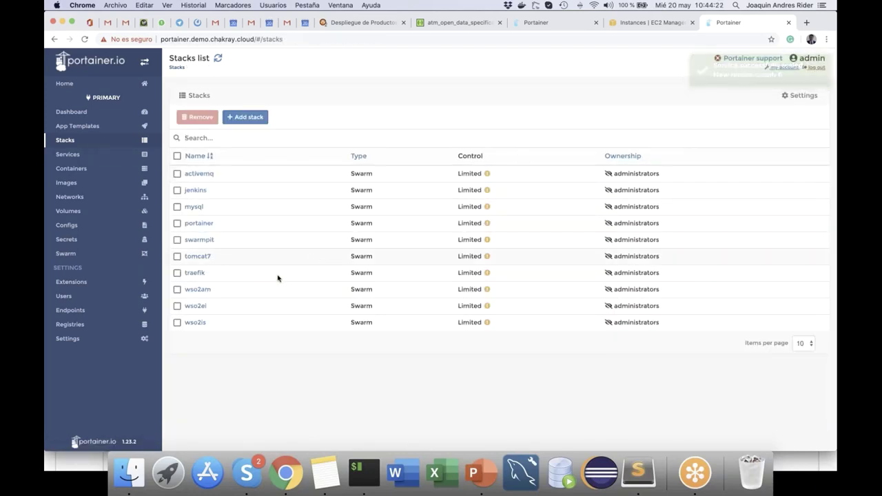
pyautogui.click(198, 289)
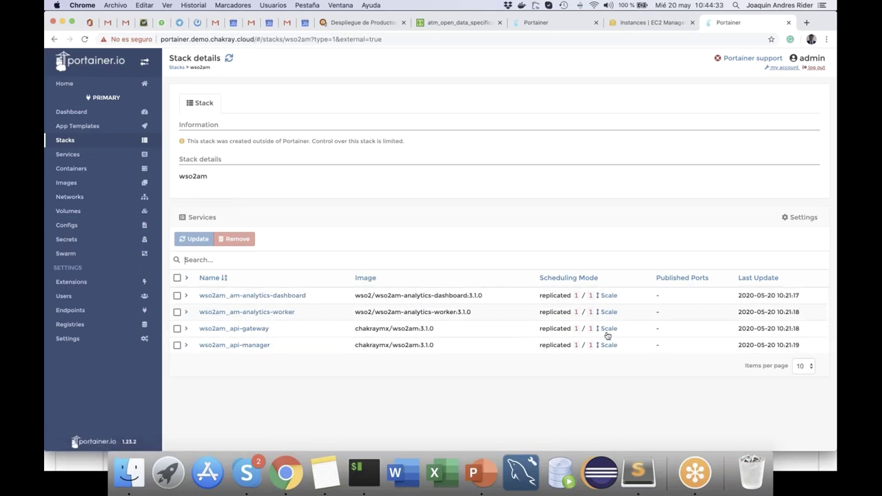
# Step: Scale wso2am_api-gateway to 2 replicas and view live stats for the wso2am_api-manager container
pyautogui.click(608, 329)
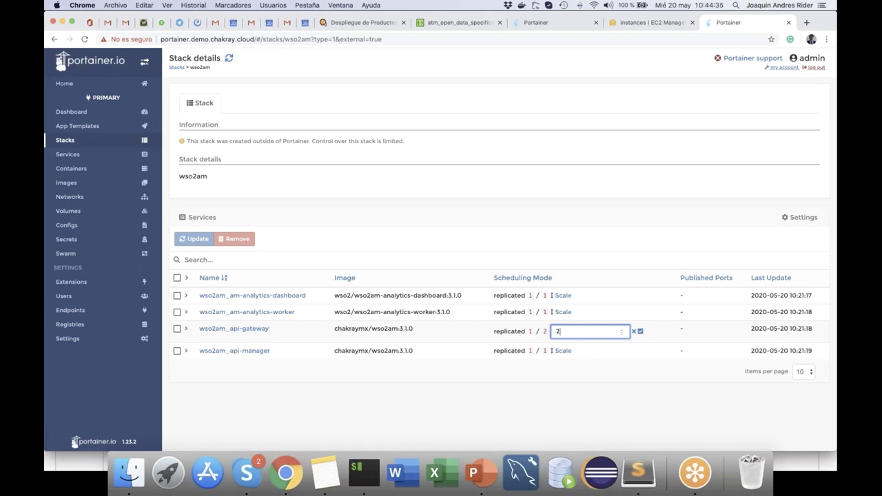
pyautogui.press('Return')
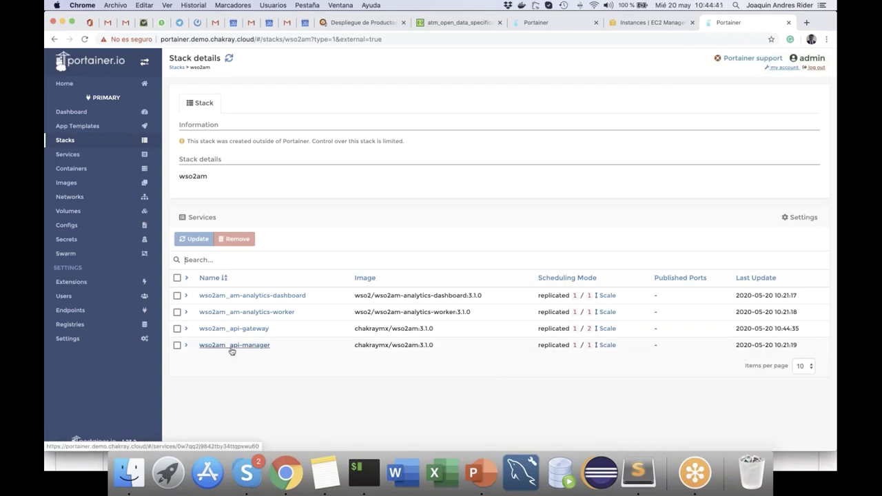
pyautogui.click(185, 346)
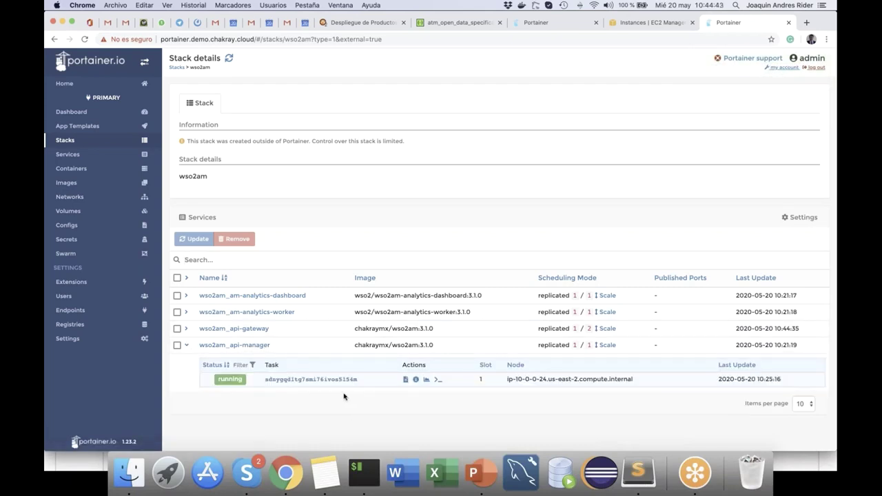
pyautogui.click(426, 380)
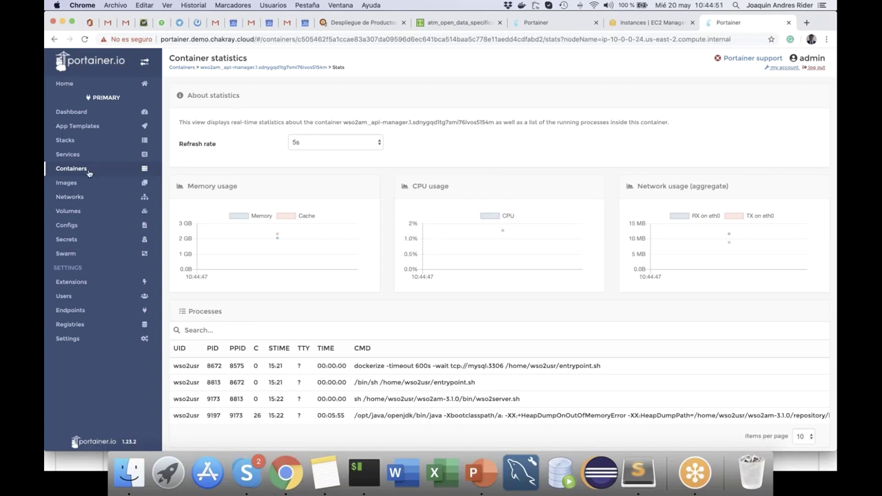
# Step: Browse the Networks, Volumes and Services lists, ending on the ten-stack Stacks list
pyautogui.click(76, 199)
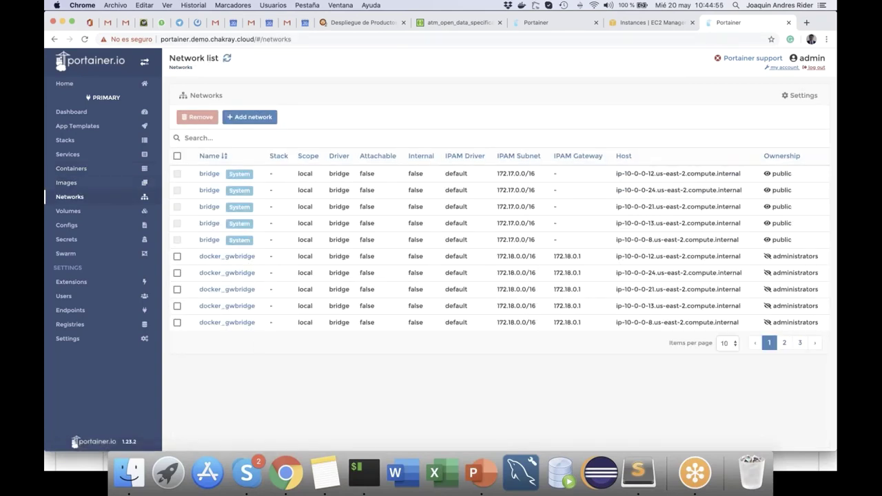
pyautogui.click(98, 214)
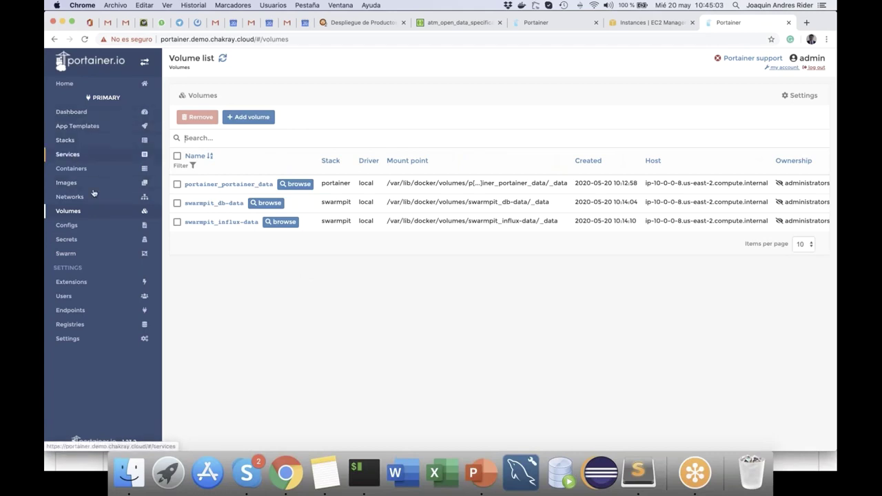
pyautogui.click(88, 155)
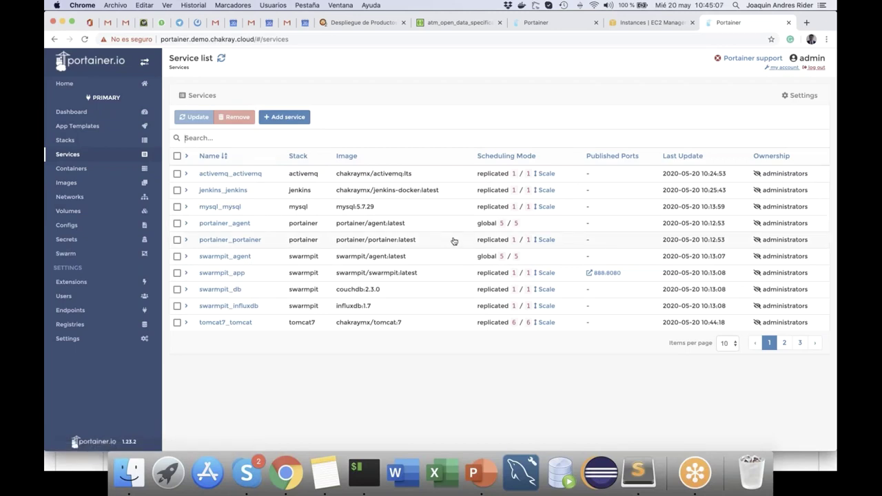
pyautogui.click(69, 140)
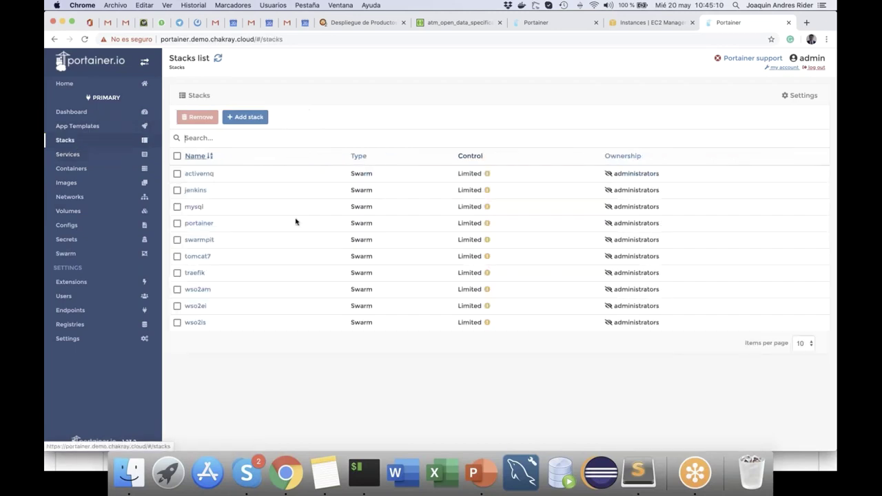
# Step: Expand tomcat7_tomcat in the tomcat7 stack to confirm six tasks spread across nodes
pyautogui.click(197, 256)
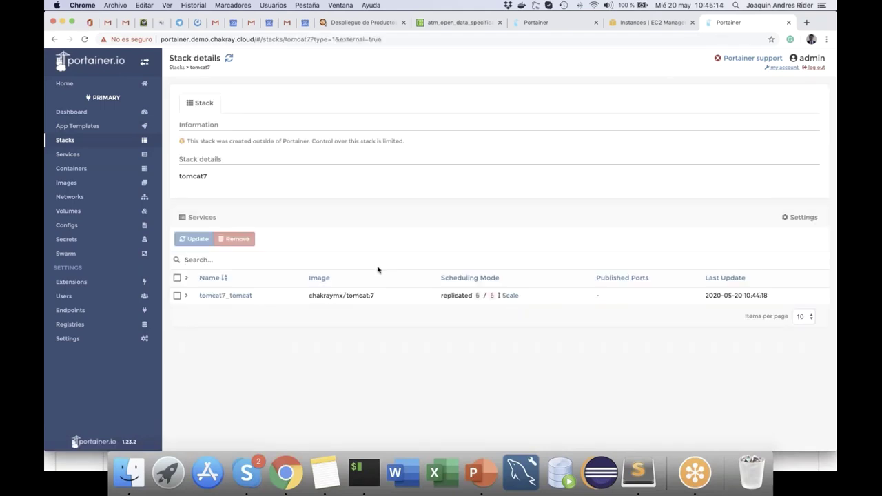
pyautogui.click(186, 296)
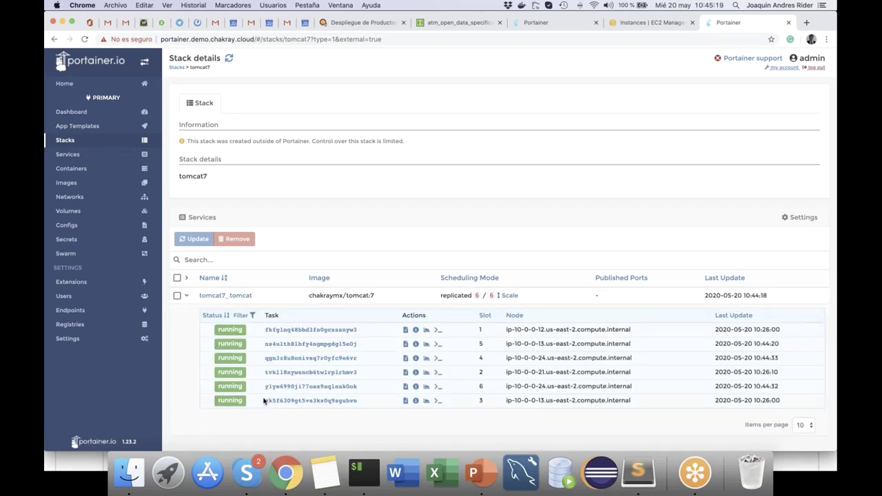
pyautogui.click(806, 22)
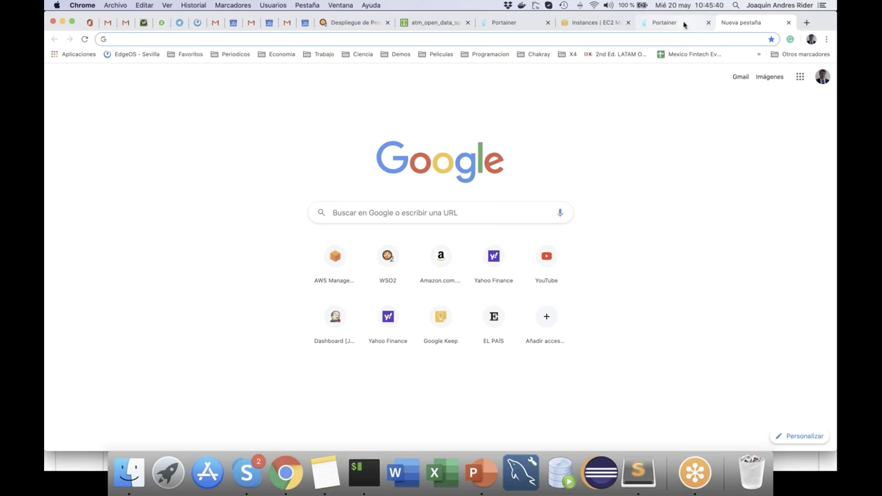
# Step: Open the bookmarked Traefik dashboard, bypassing the certificate warning
pyautogui.click(400, 53)
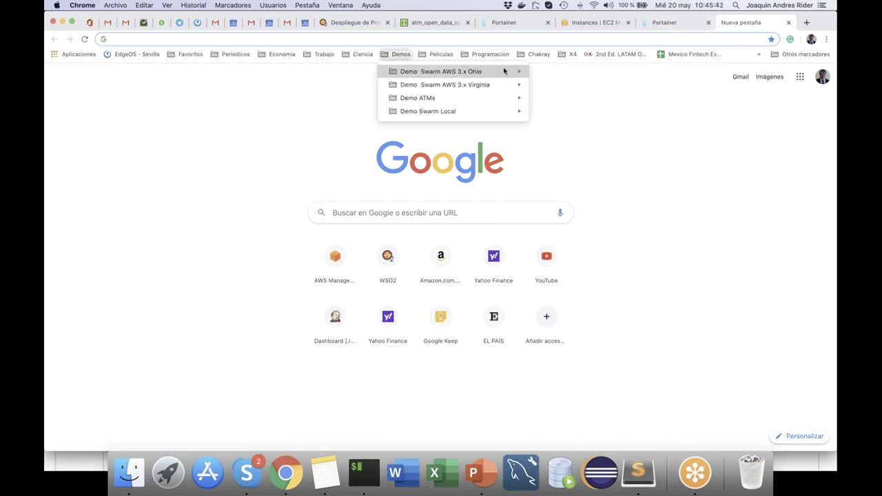
pyautogui.moveTo(506, 72)
pyautogui.click(560, 85)
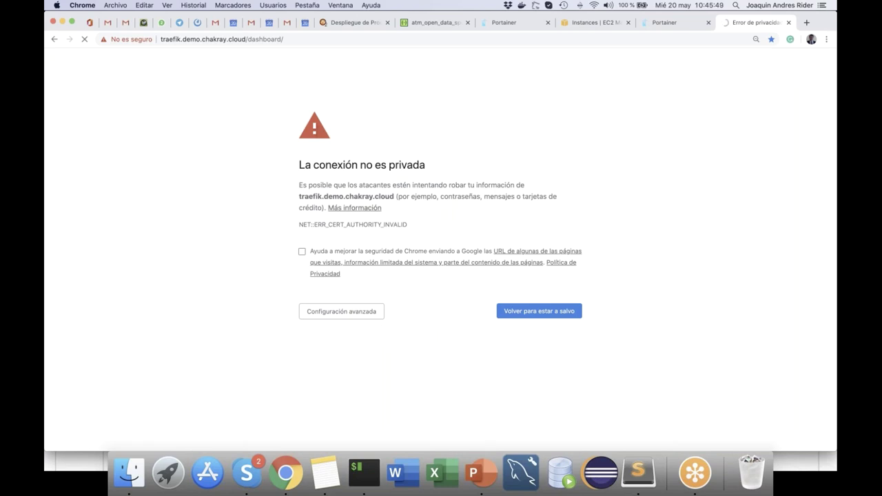
pyautogui.click(358, 313)
pyautogui.click(361, 395)
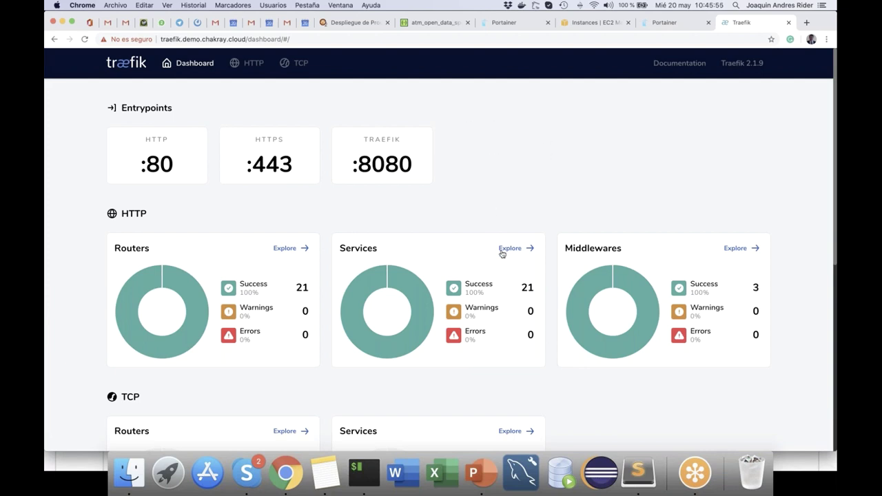
# Step: Filter HTTP services by 'tom' and inspect tomcat@docker's six servers on port 8080
pyautogui.click(509, 249)
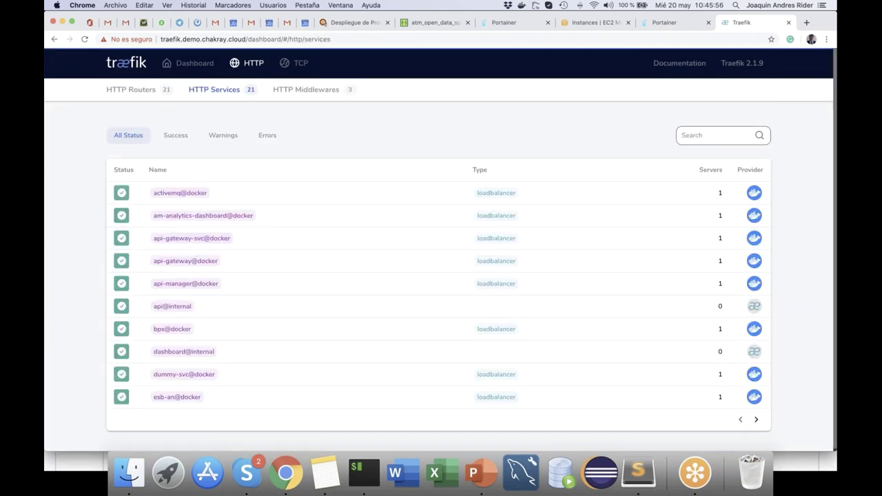
pyautogui.click(712, 135)
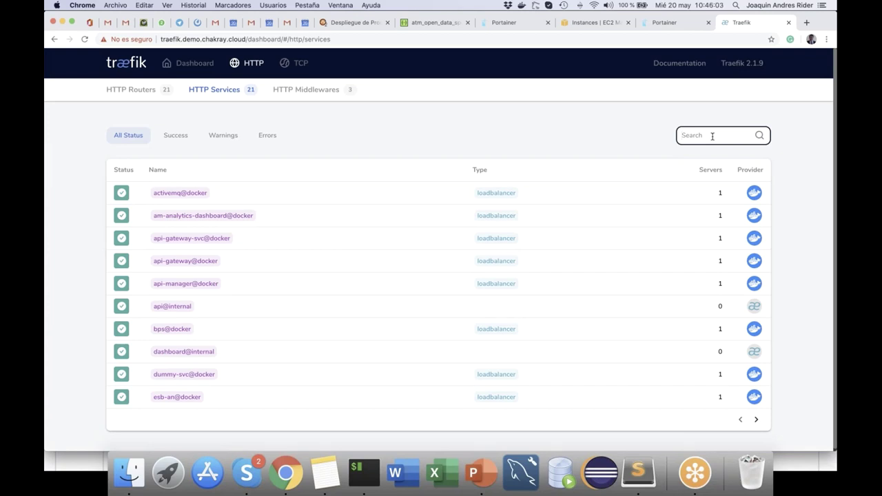
pyautogui.write('te')
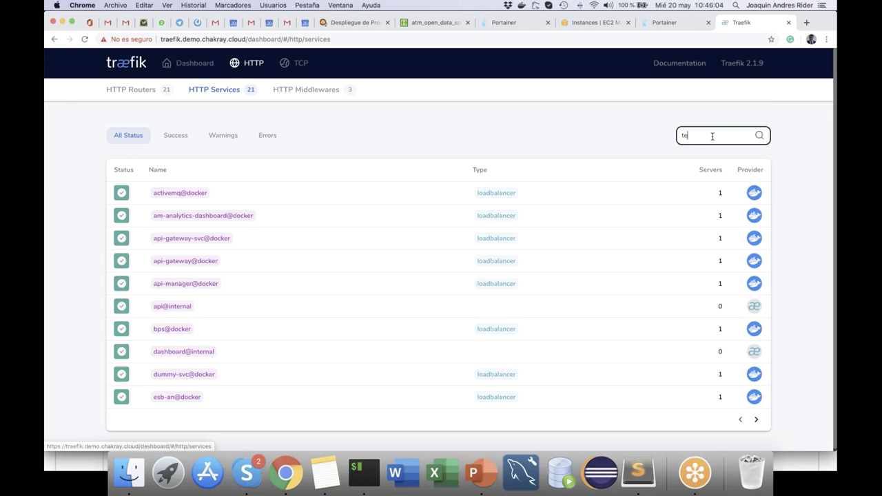
pyautogui.press('BackSpace')
pyautogui.write('om')
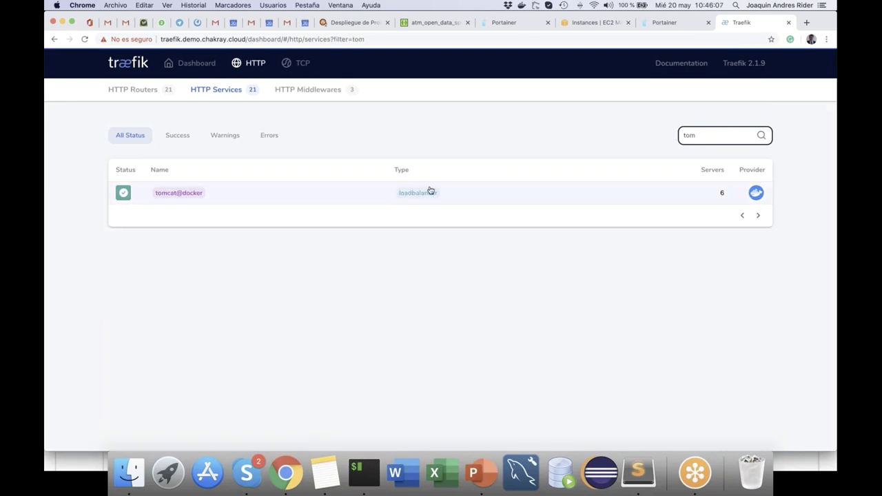
pyautogui.click(429, 191)
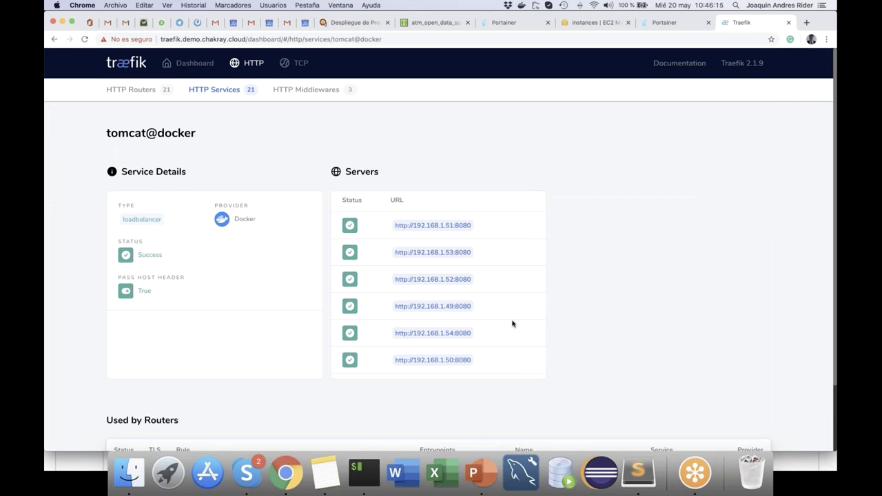
pyautogui.click(806, 23)
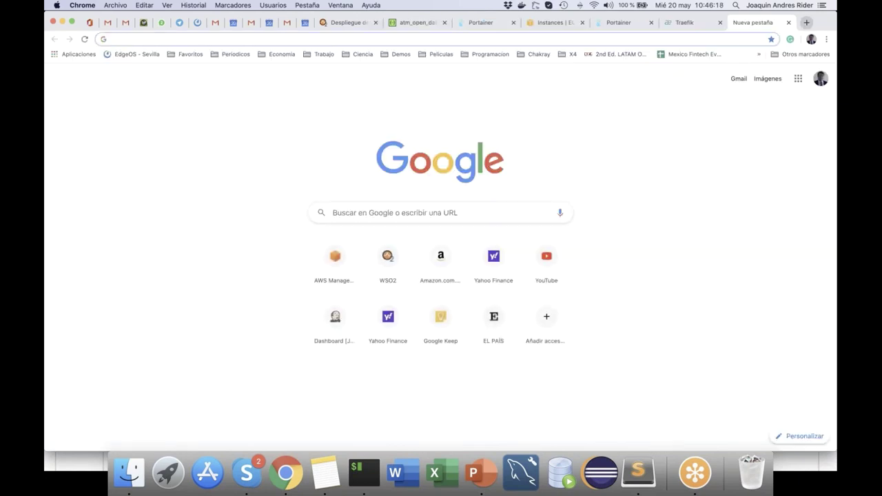
# Step: Open the Ohio demo's Swarmpit dashboard bookmark, bypassing the certificate warning
pyautogui.click(400, 54)
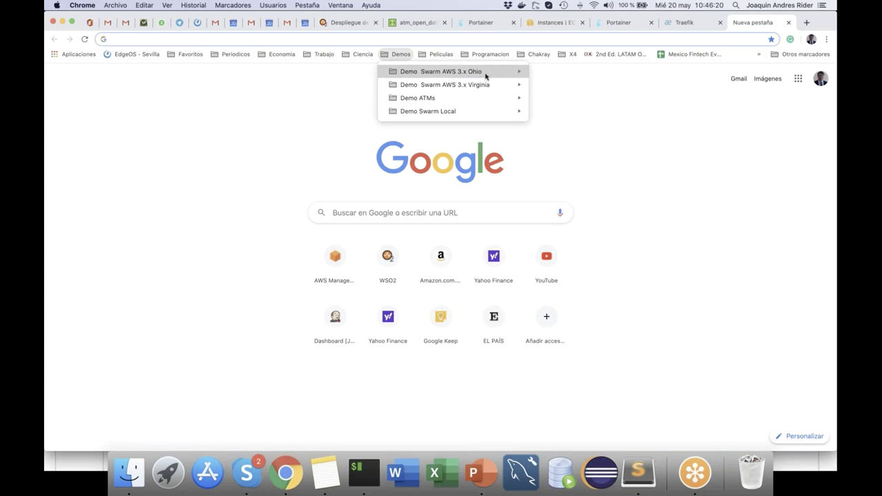
pyautogui.moveTo(486, 73)
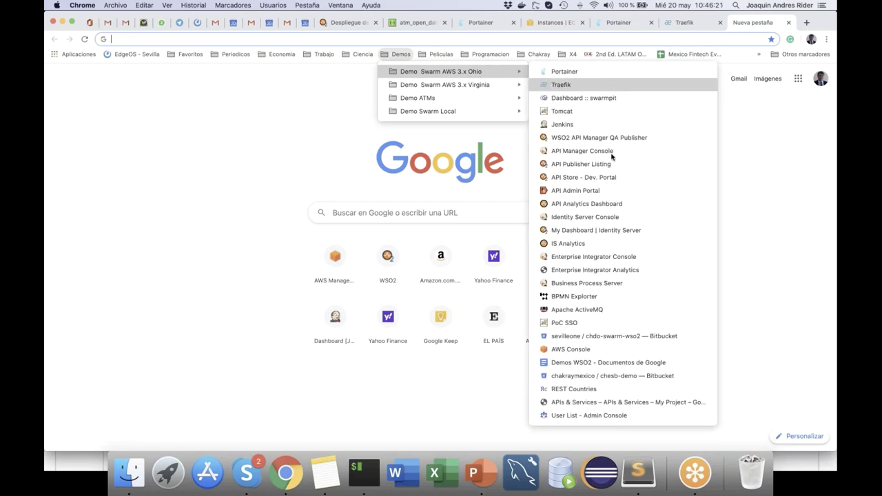
pyautogui.click(595, 99)
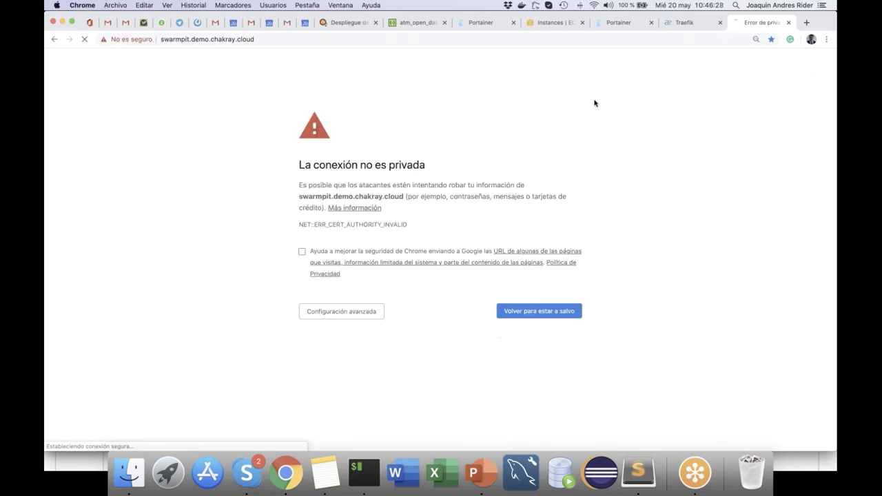
pyautogui.click(361, 316)
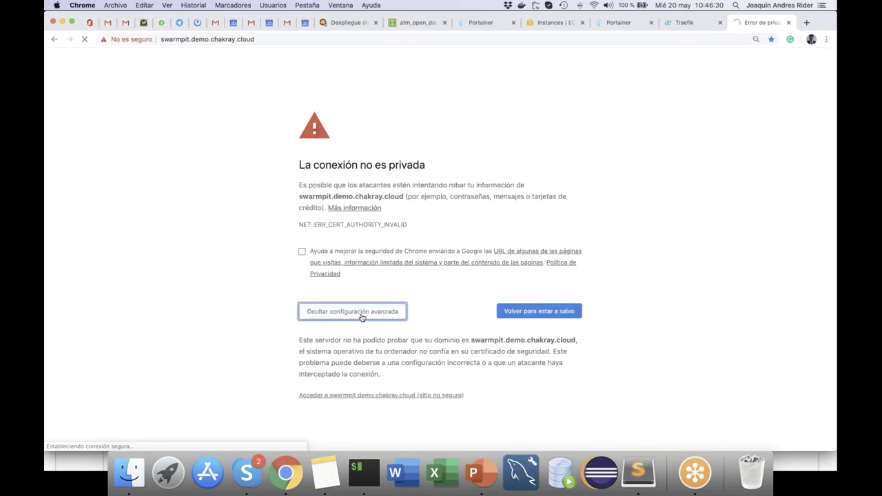
pyautogui.click(345, 396)
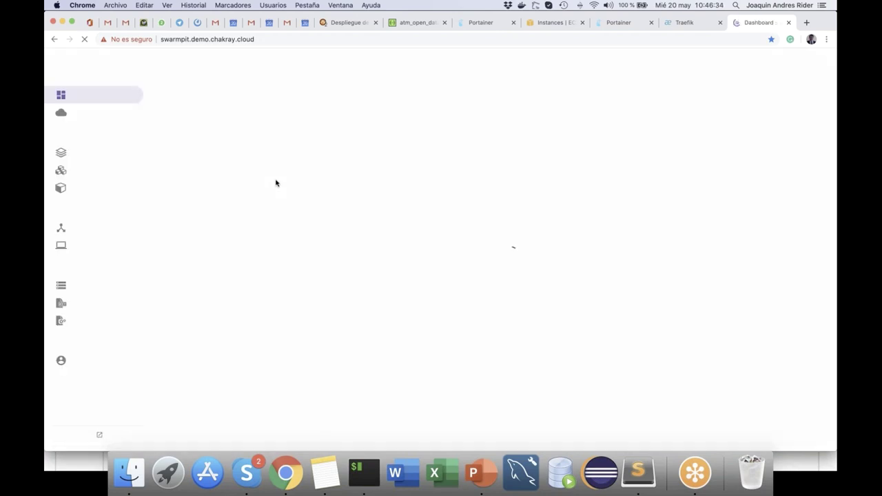
# Step: Create the first Swarmpit admin account with username admin and a password
pyautogui.write('admin')
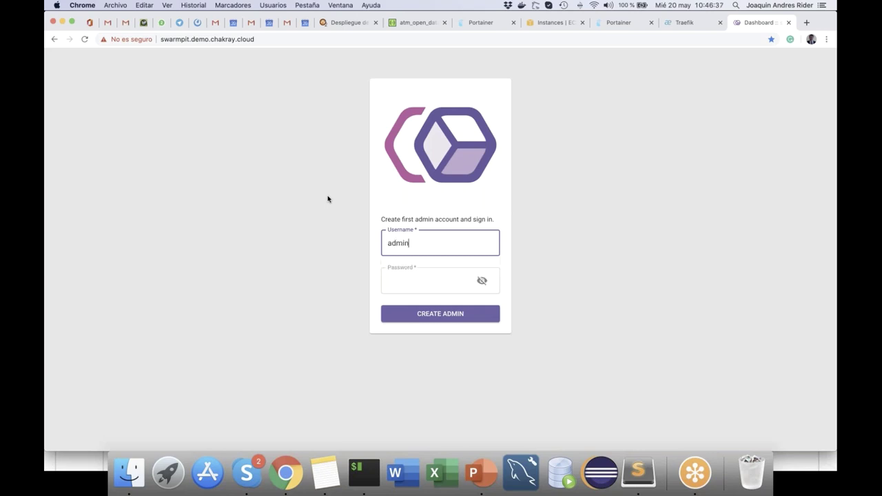
pyautogui.press('Tab')
pyautogui.write('admin')
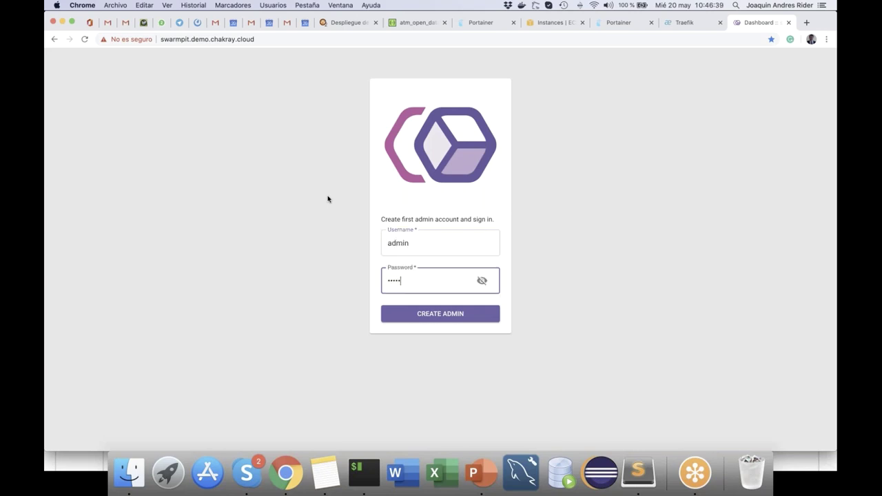
pyautogui.click(423, 314)
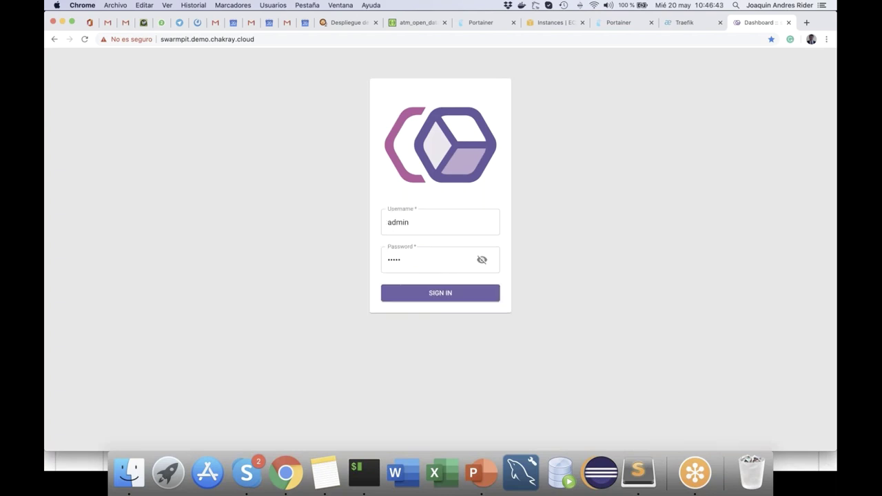
# Step: Sign in as admin and list the five ready nodes, each 4 vCPU and 15.5GiB RAM
pyautogui.press('Return')
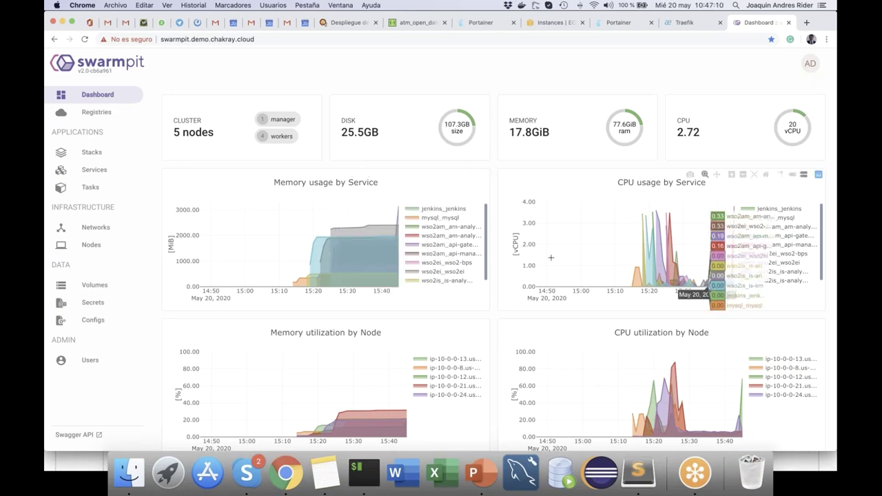
pyautogui.moveTo(294, 281)
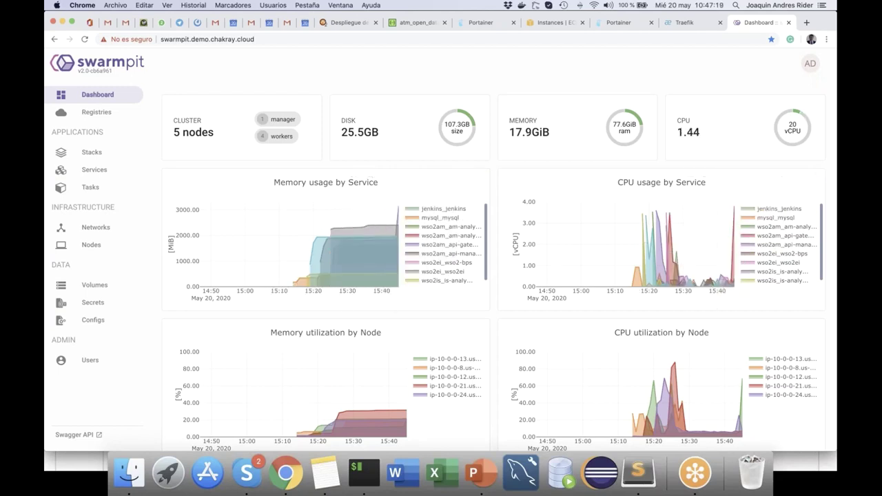
pyautogui.click(82, 246)
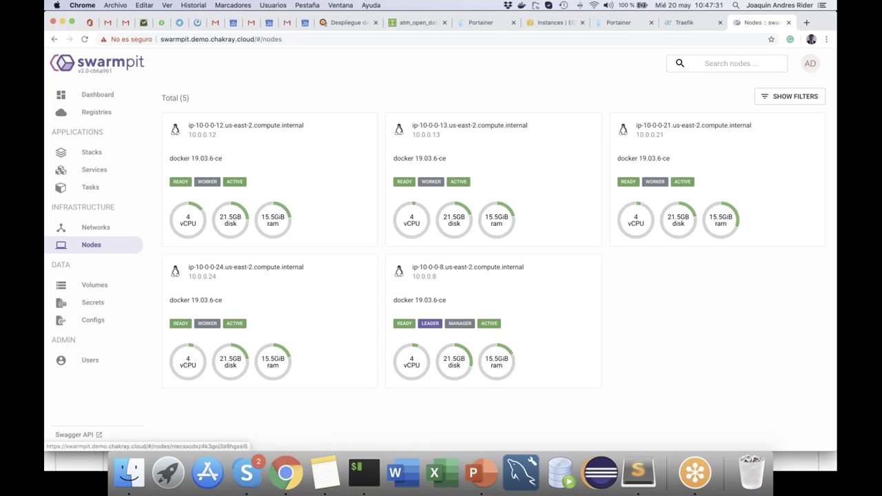
# Step: Inspect node ip-10-0-0-12 and scroll through its seven running tasks
pyautogui.click(325, 181)
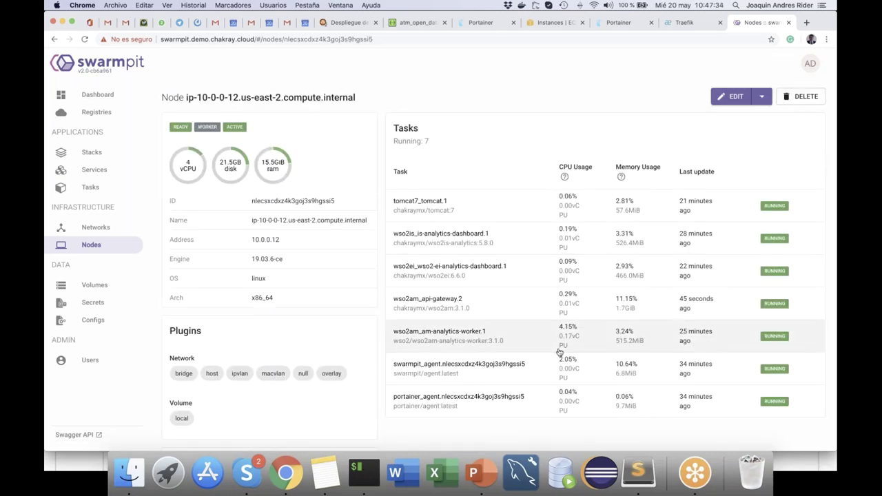
pyautogui.scroll(-3, 559, 352)
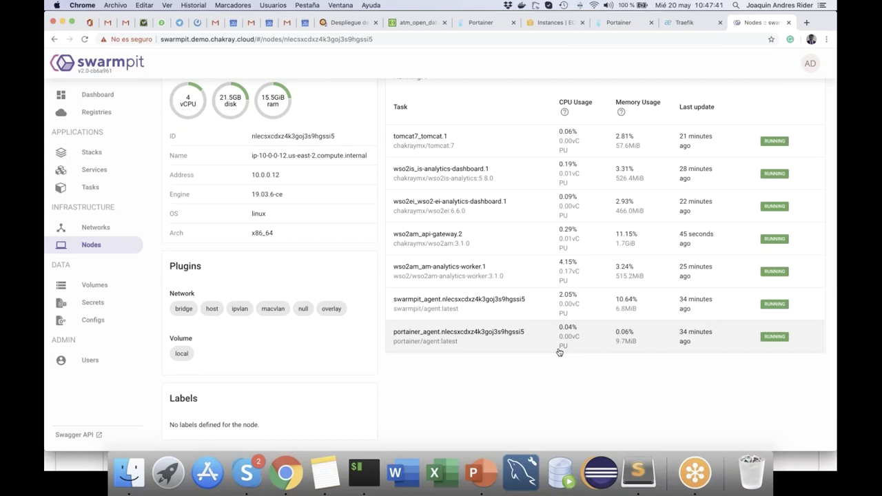
pyautogui.scroll(1, 418, 253)
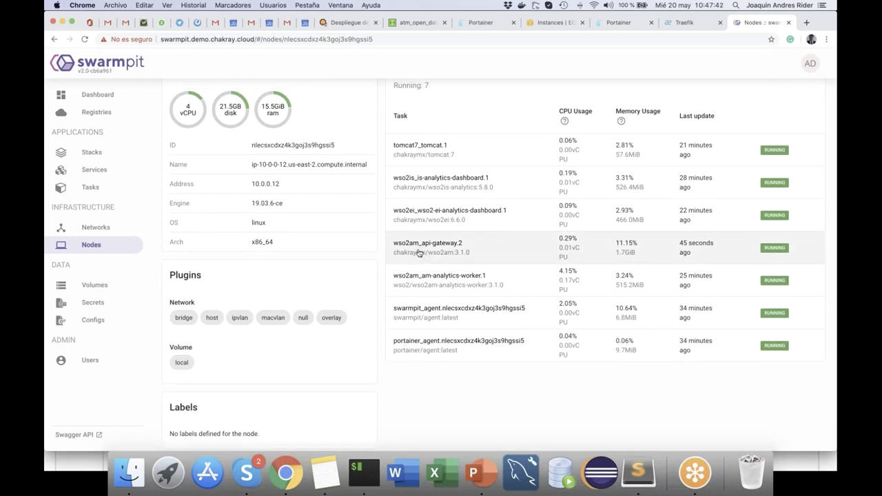
pyautogui.scroll(3, 418, 253)
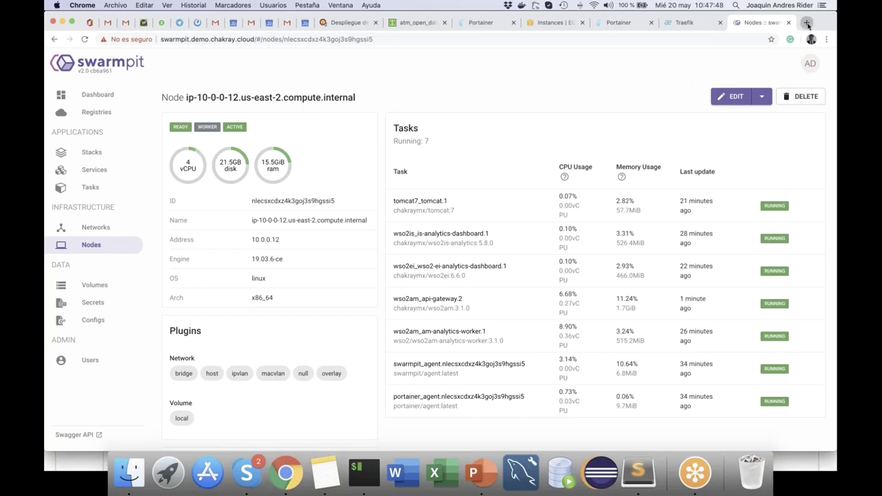
# Step: Open a new browser tab and expand the Demos > Demo Swarm AWS 3.x Ohio bookmarks
pyautogui.click(807, 24)
pyautogui.click(403, 55)
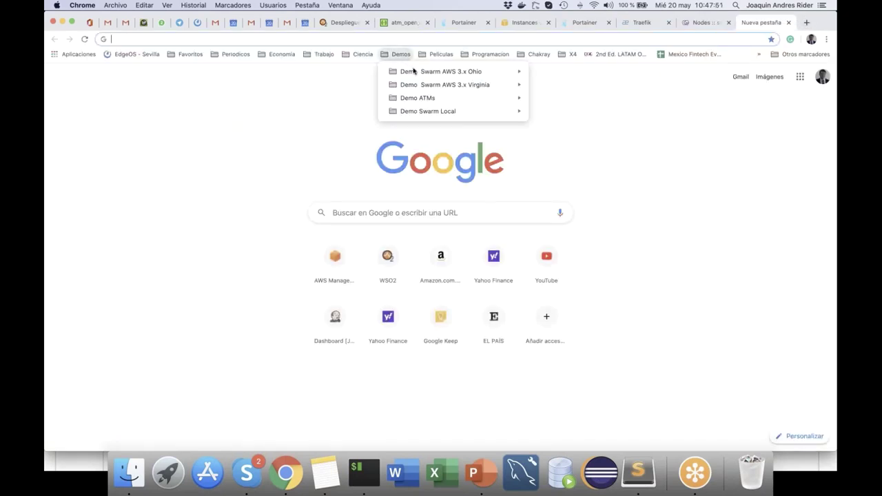
pyautogui.moveTo(462, 72)
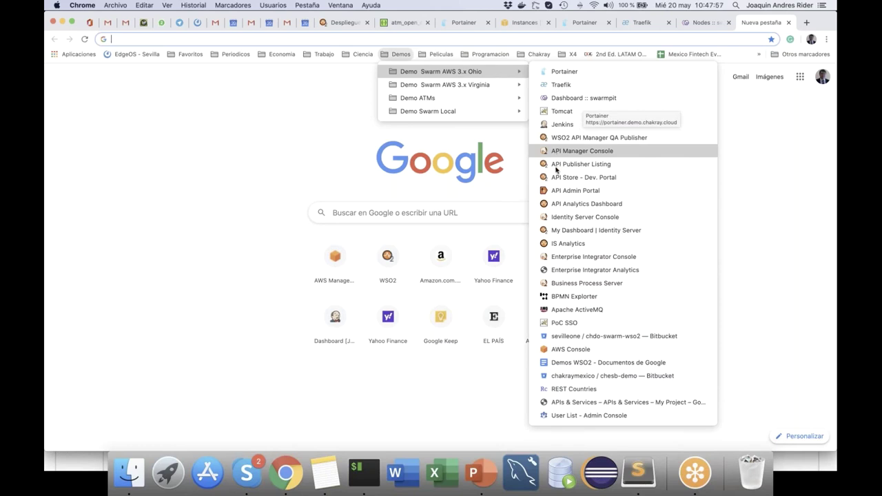
# Step: Open the API Publisher Listing bookmark and proceed past the certificate warning
pyautogui.click(556, 167)
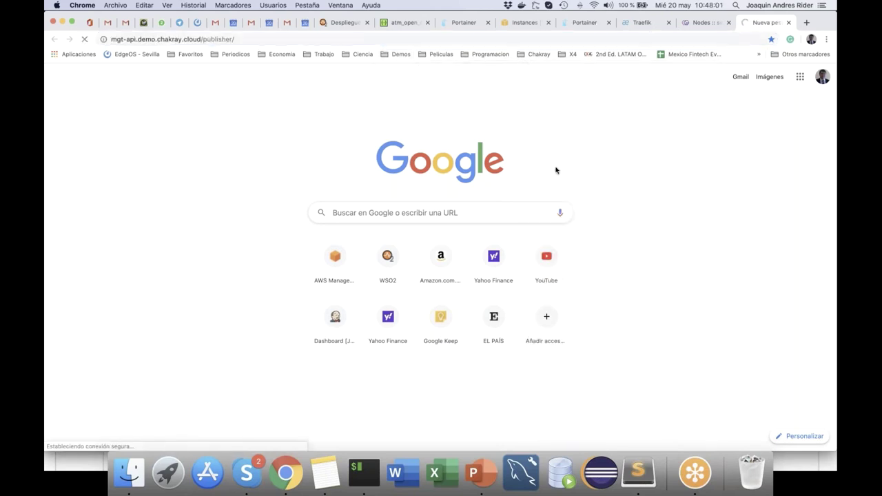
pyautogui.click(358, 314)
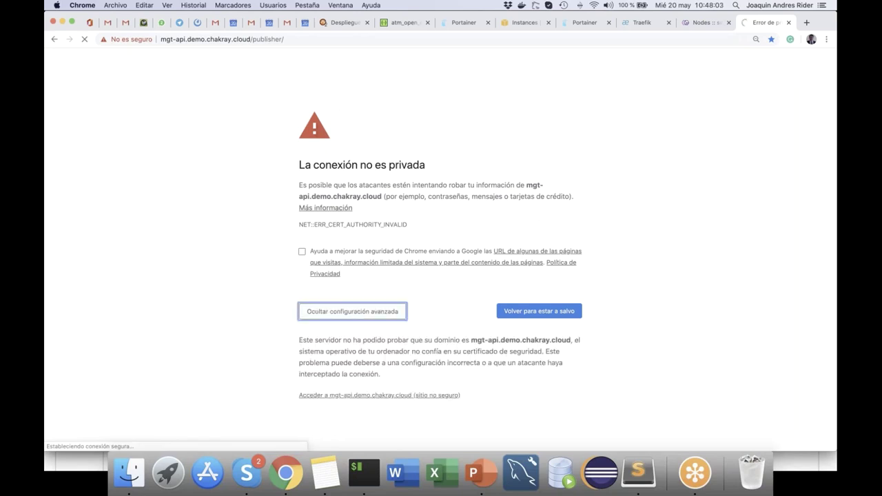
pyautogui.click(351, 396)
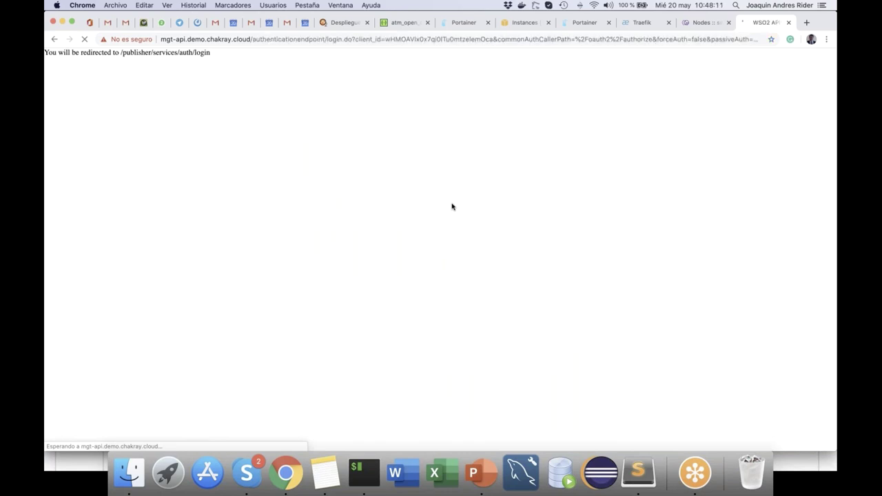
# Step: Sign in to the Publisher with the administrator credentials, then view and dismiss the CREATE NEW API options
pyautogui.click(453, 177)
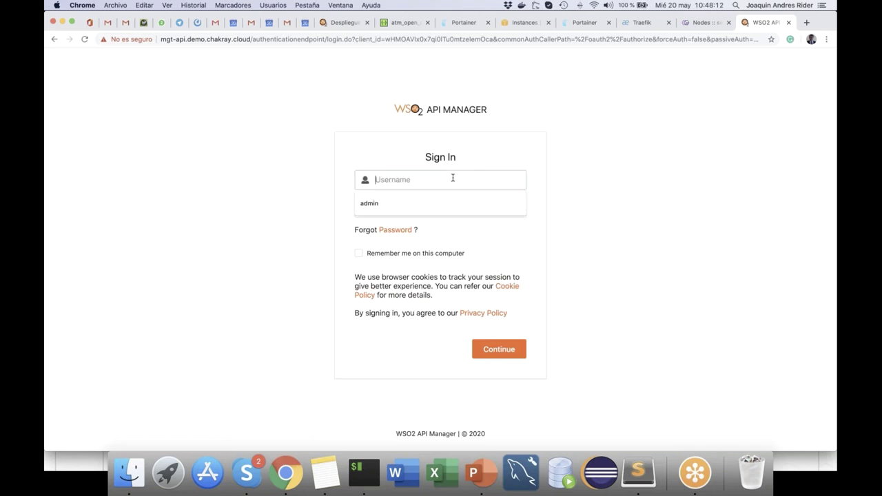
pyautogui.write('admin')
pyautogui.press('Tab')
pyautogui.write('admin')
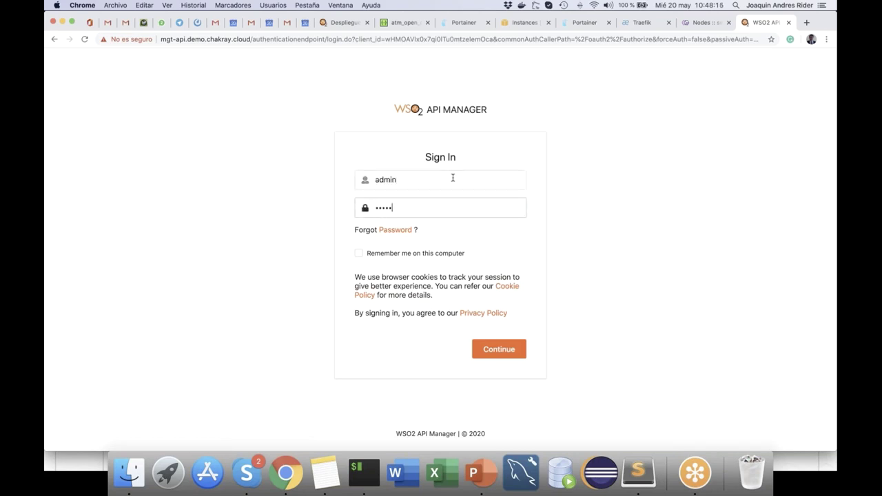
pyautogui.press('Return')
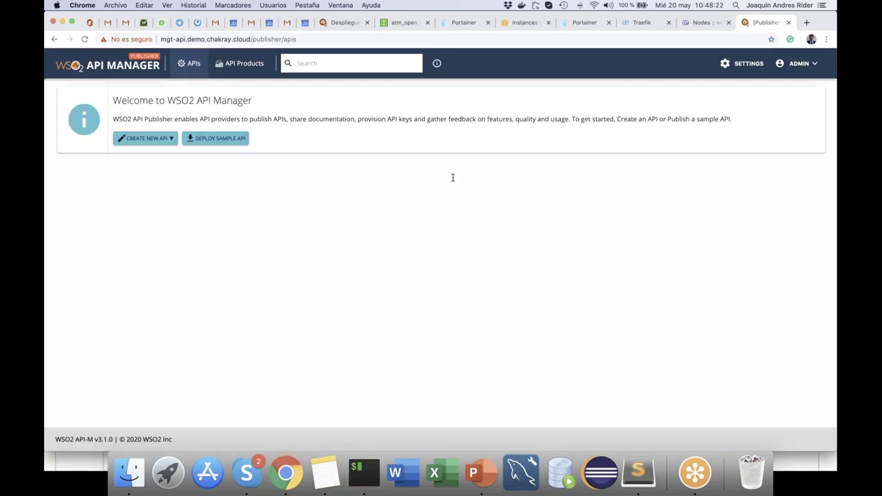
pyautogui.click(164, 140)
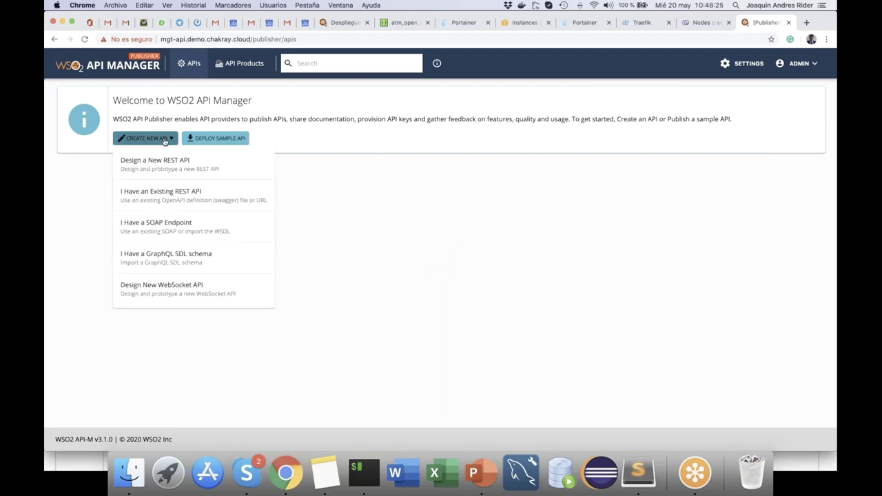
pyautogui.click(351, 251)
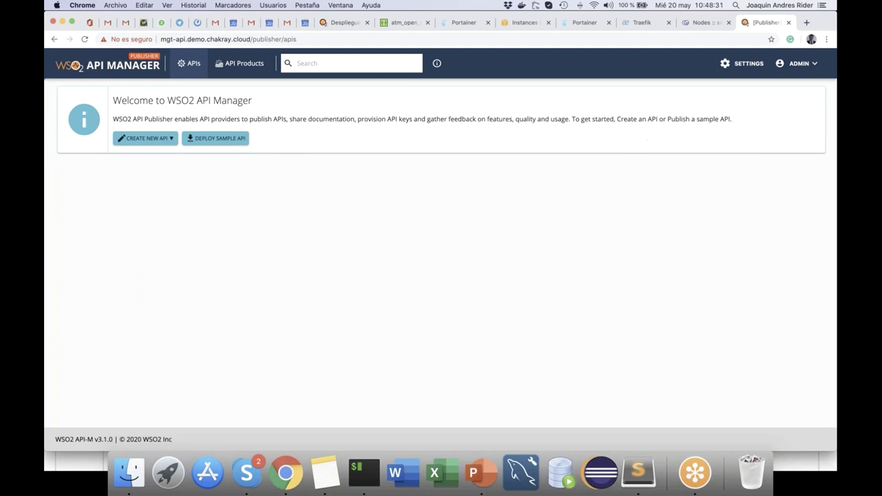
# Step: In a new tab, open the Identity Server Console bookmark and bypass the certificate warning
pyautogui.click(807, 23)
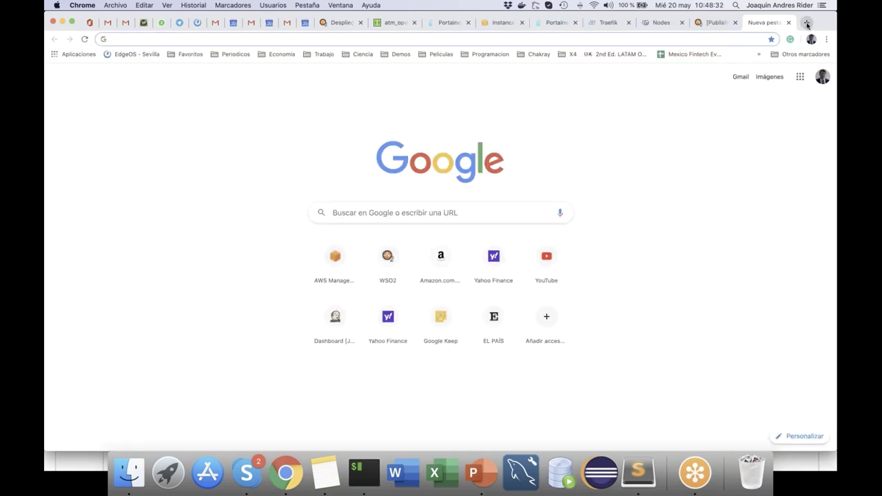
pyautogui.click(401, 55)
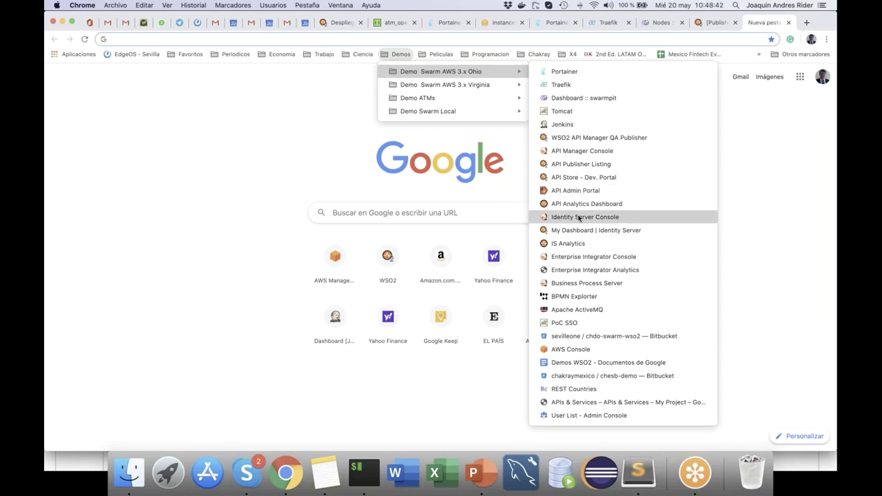
pyautogui.click(579, 217)
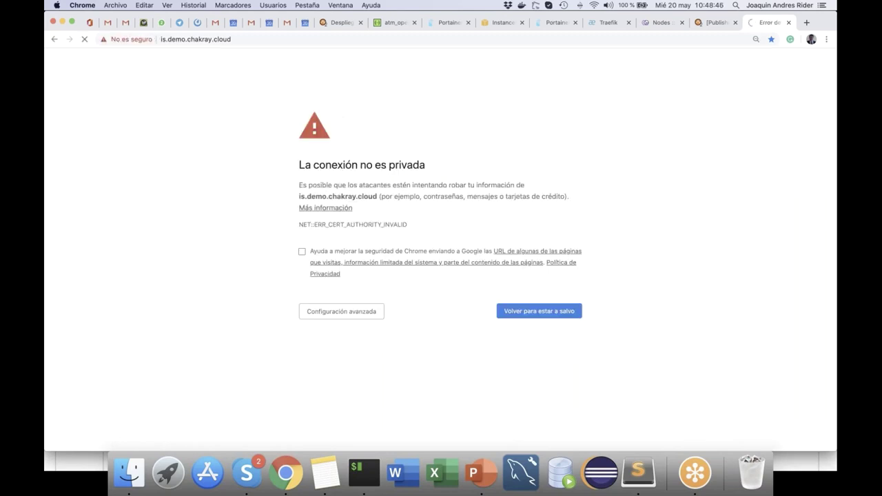
pyautogui.click(341, 311)
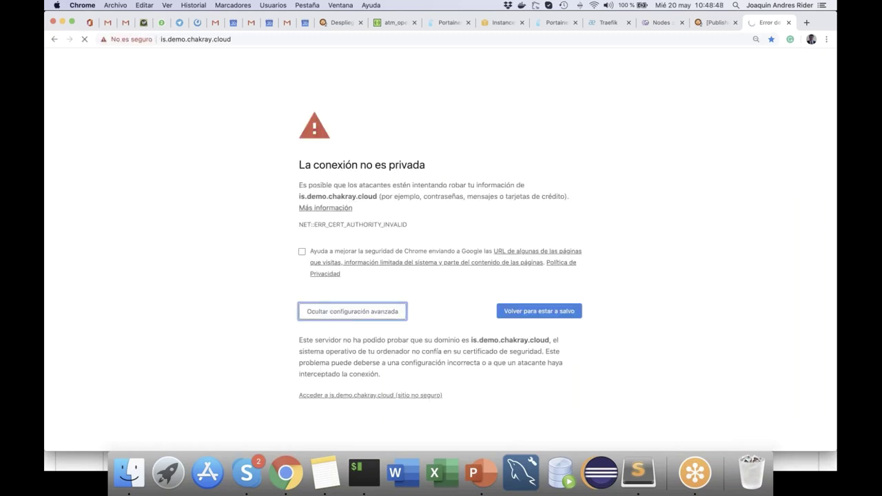
pyautogui.click(335, 396)
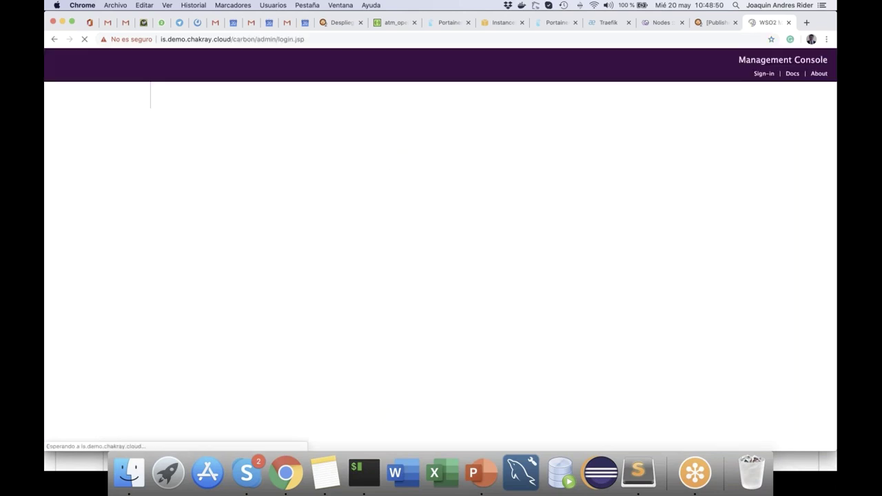
# Step: Sign in as administrator and review the Users list and the apim_publisher and User Portal service providers
pyautogui.write('min')
pyautogui.press('Tab')
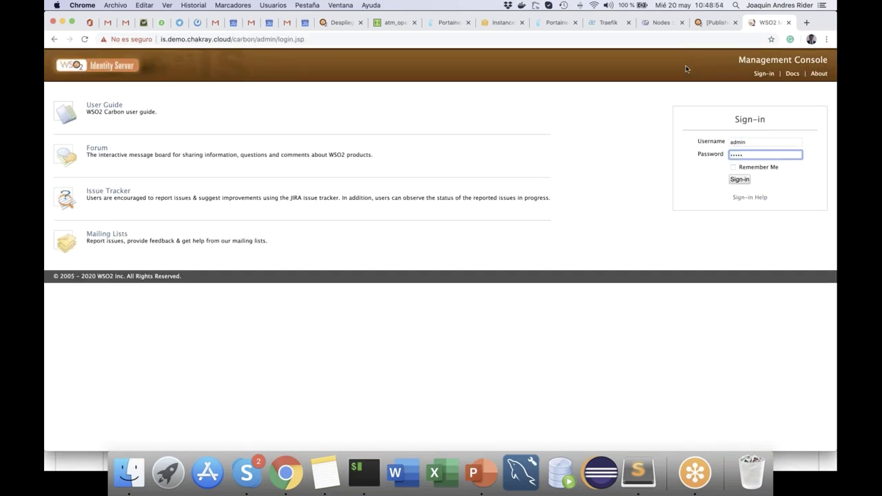
pyautogui.press('Return')
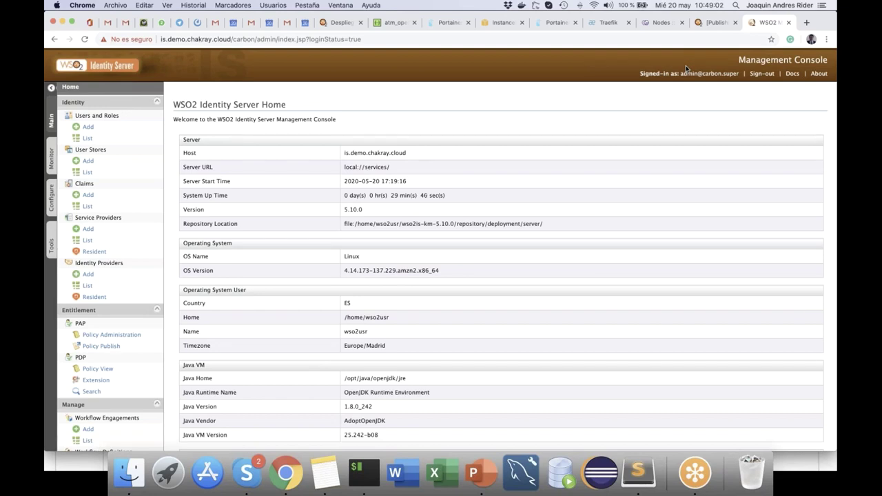
pyautogui.click(108, 140)
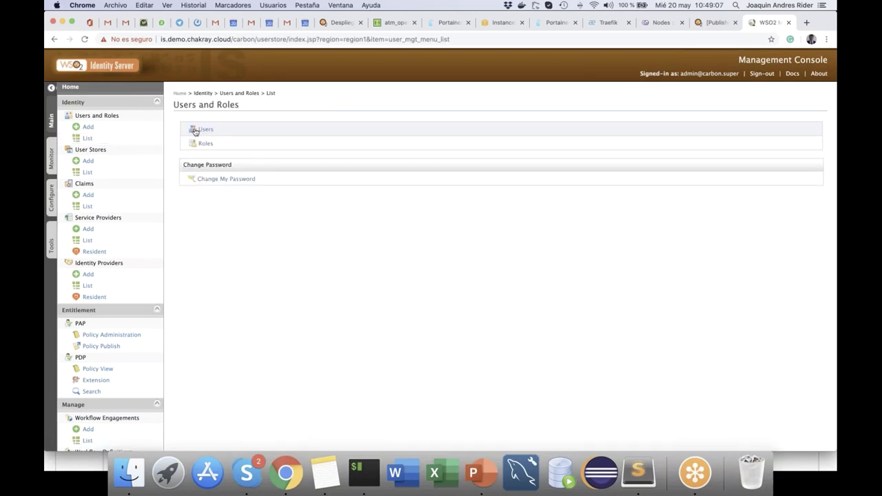
pyautogui.click(214, 129)
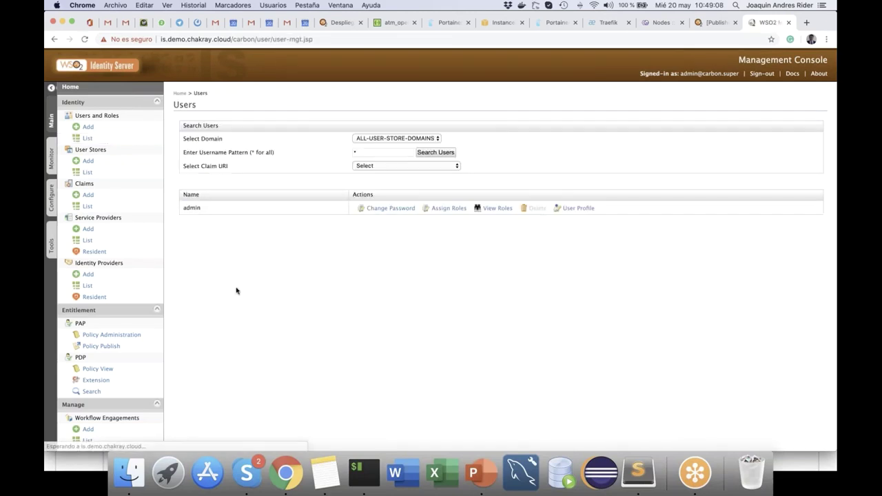
pyautogui.click(98, 241)
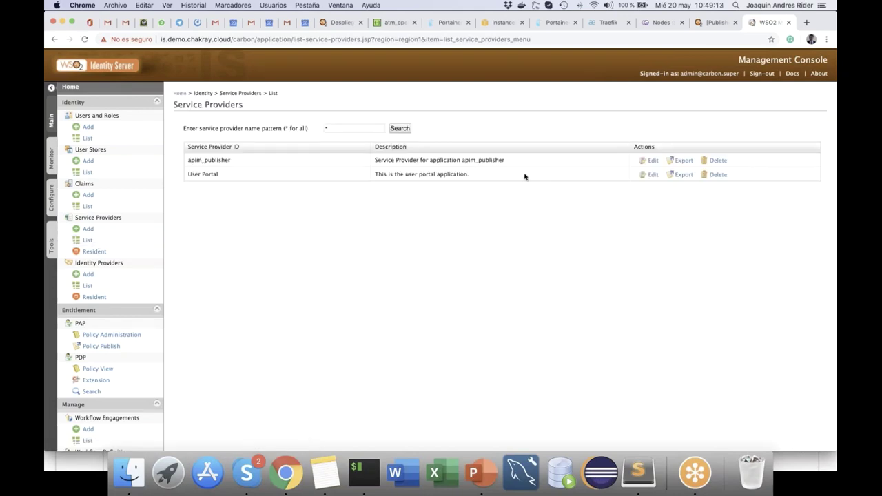
pyautogui.click(807, 23)
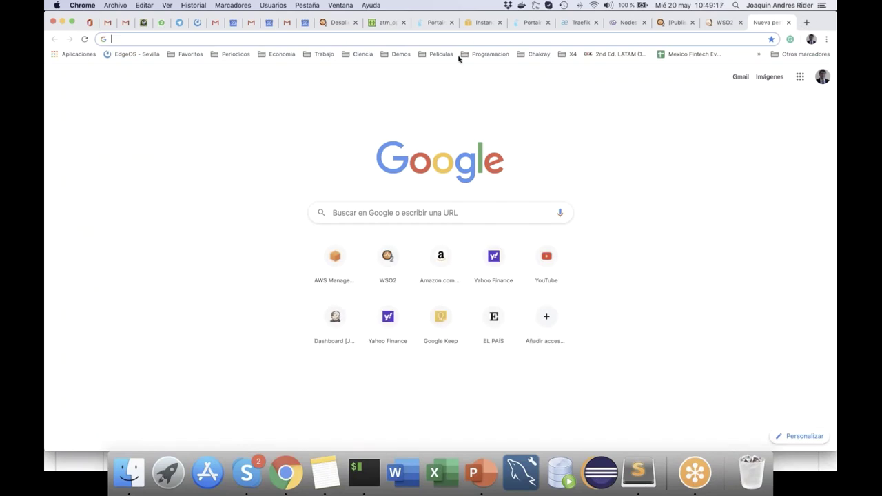
# Step: Open the My Dashboard | Identity Server bookmark and sign in with the administrator credentials
pyautogui.click(403, 55)
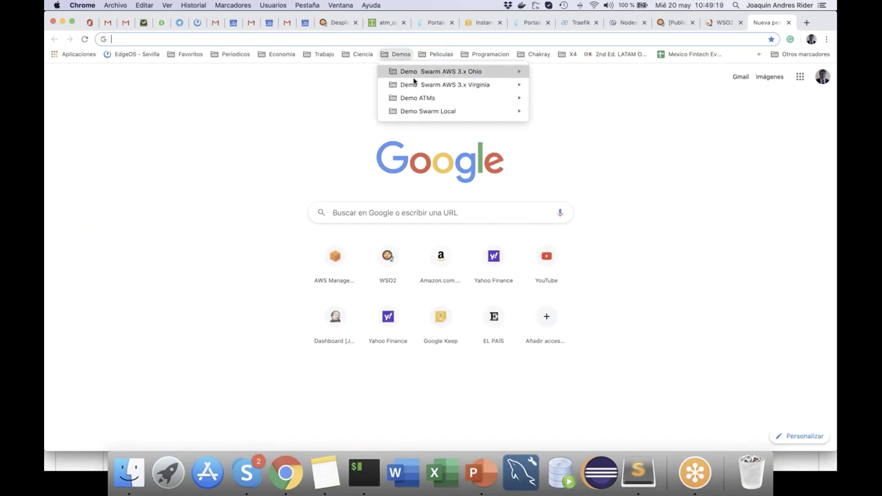
pyautogui.moveTo(482, 71)
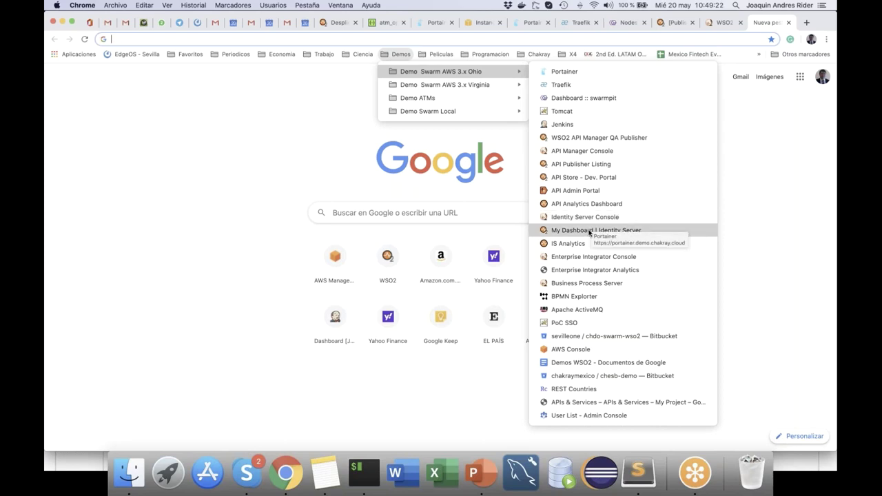
pyautogui.click(589, 231)
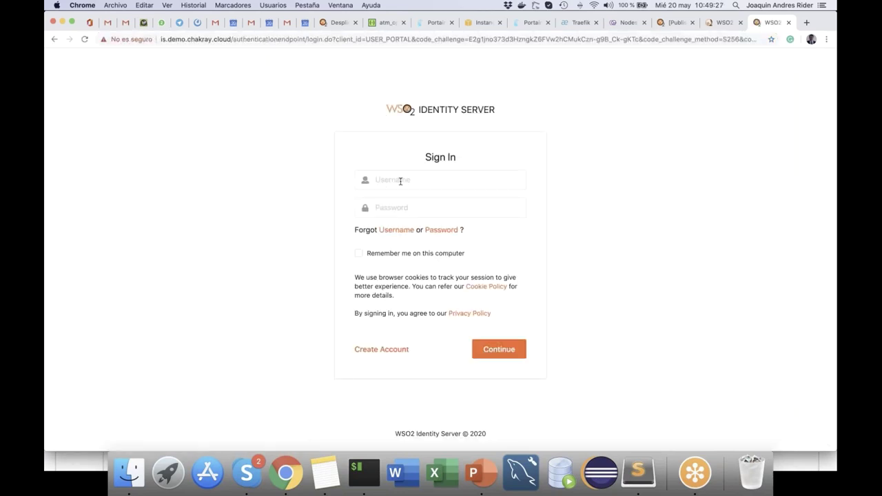
pyautogui.click(400, 180)
pyautogui.write('admin')
pyautogui.press('Tab')
pyautogui.write('a')
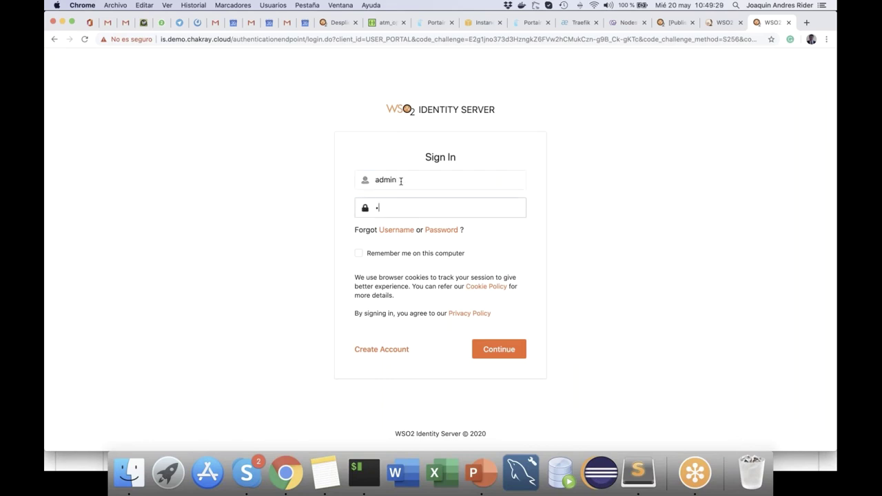
pyautogui.press('Return')
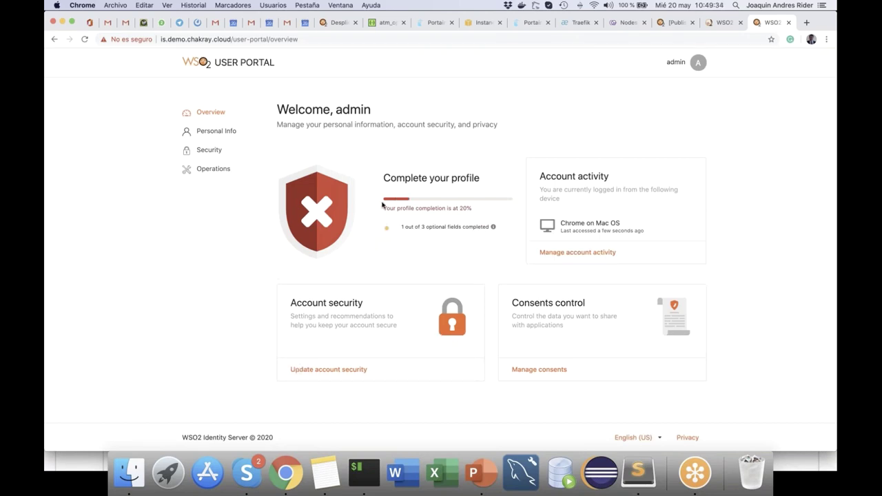
# Step: Review Personal Info, then the Security page listing two active Chrome sessions and no consents
pyautogui.click(233, 131)
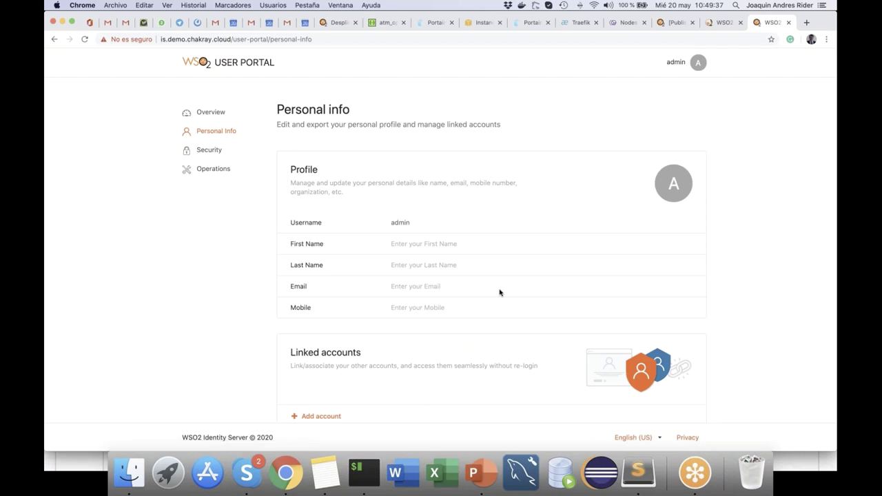
pyautogui.scroll(-3, 500, 292)
pyautogui.click(209, 149)
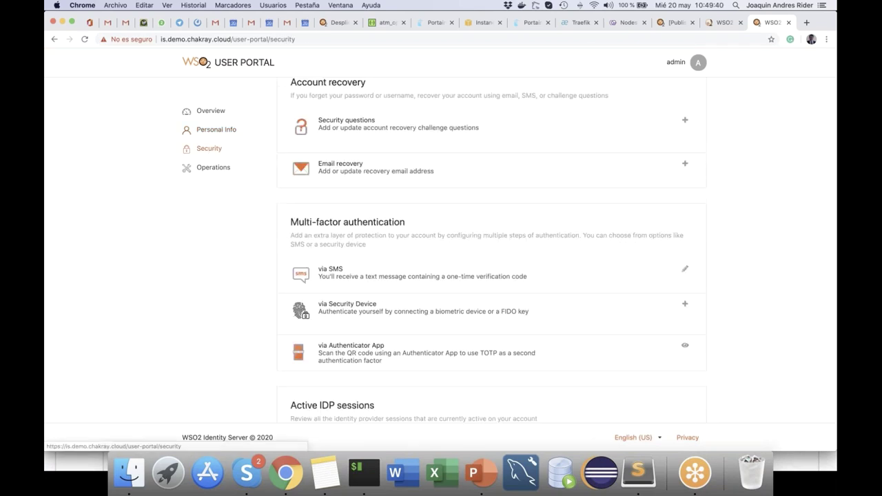
pyautogui.scroll(-2, 430, 278)
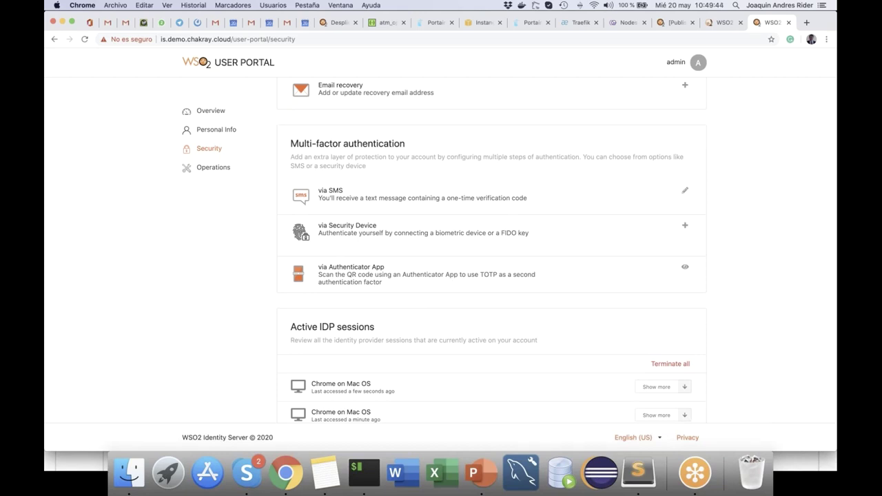
pyautogui.scroll(-3, 382, 256)
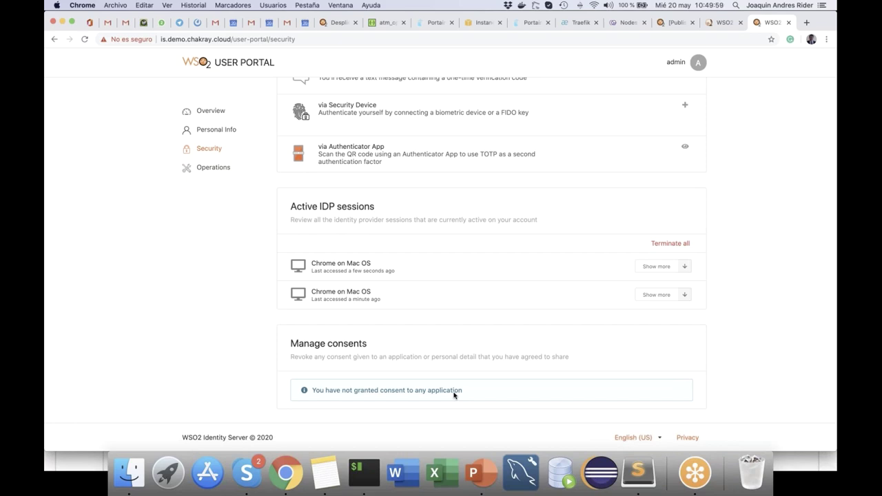
# Step: In a new tab, open the IS Analytics bookmark and bypass the certificate warning
pyautogui.click(807, 22)
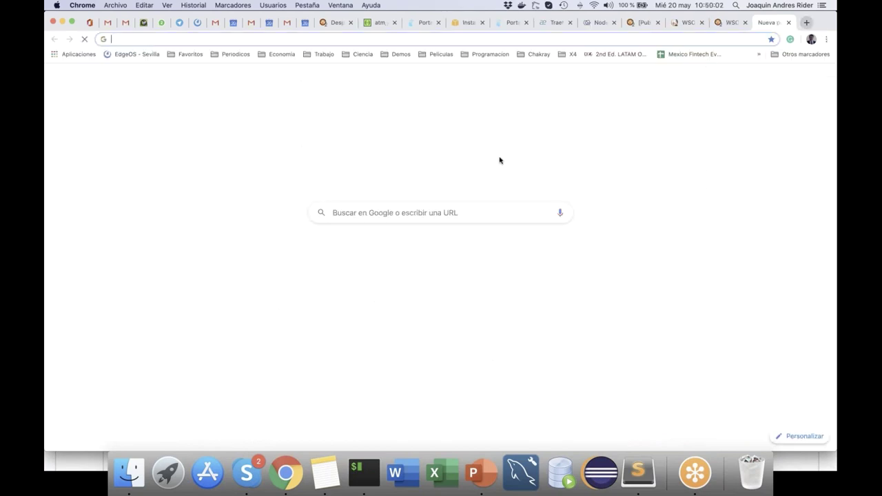
pyautogui.click(402, 55)
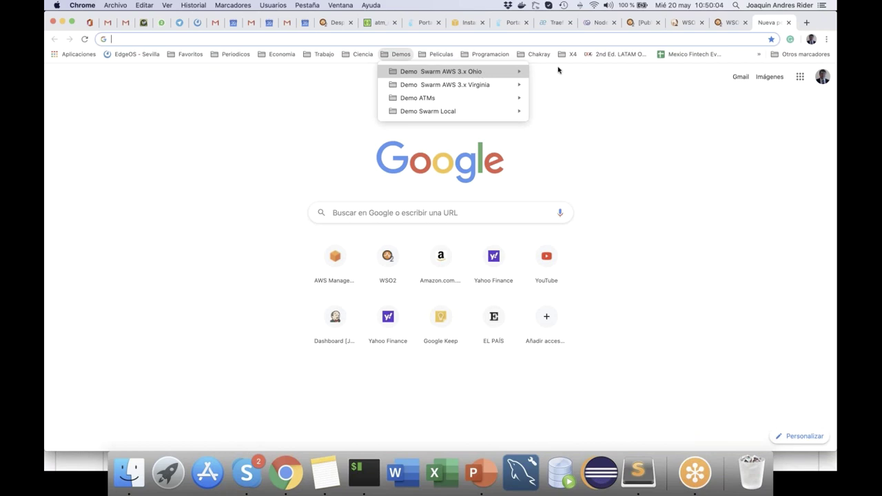
pyautogui.moveTo(478, 73)
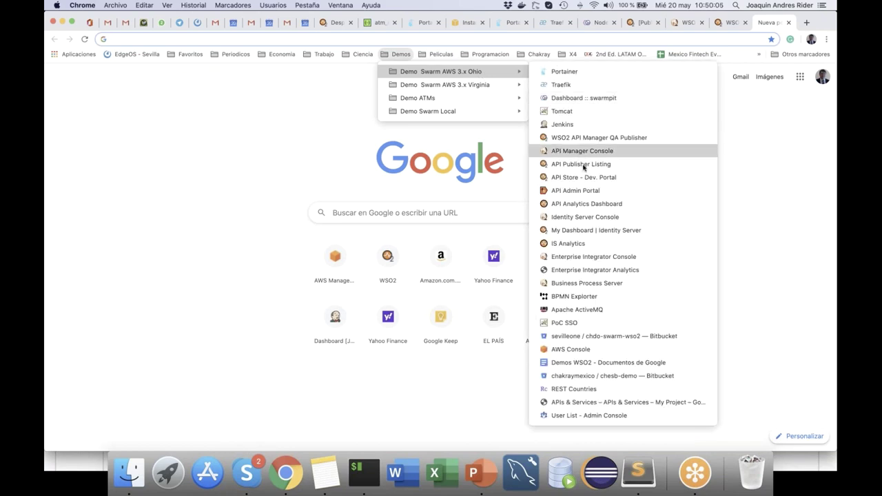
pyautogui.click(573, 245)
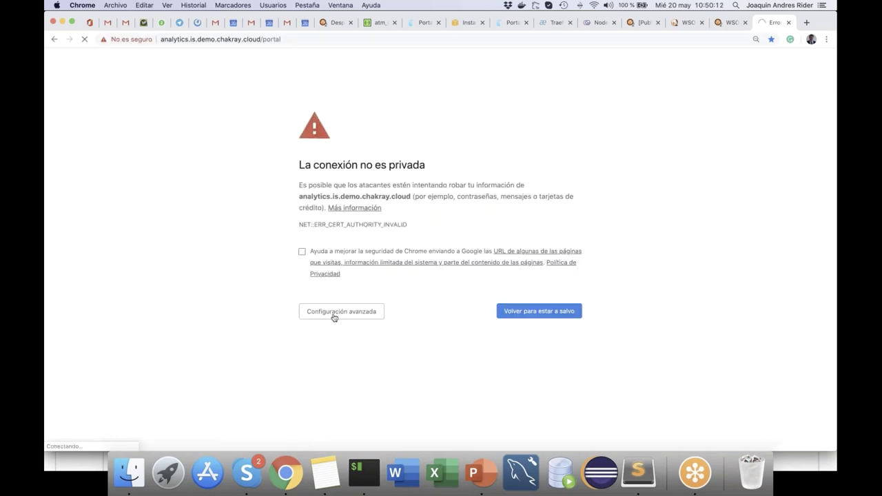
pyautogui.click(334, 316)
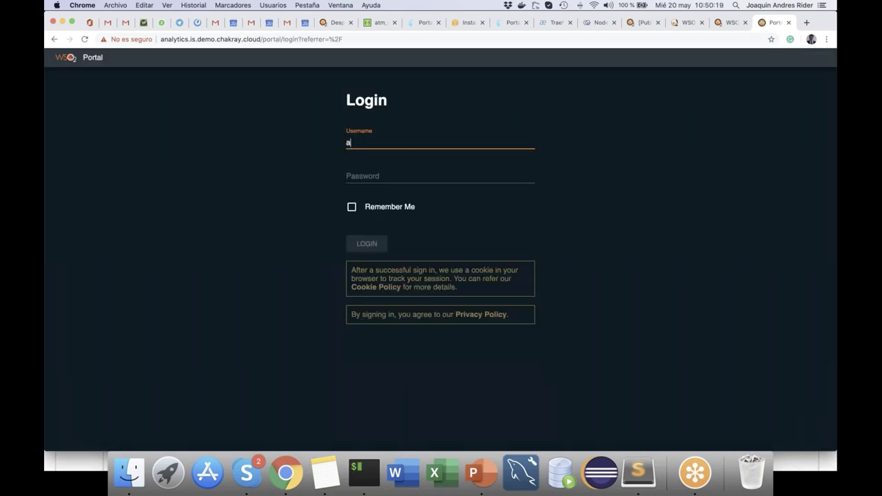
# Step: Log in and open the IS Analytics login-attempts dashboard in the light theme
pyautogui.press('Tab')
pyautogui.write('admin')
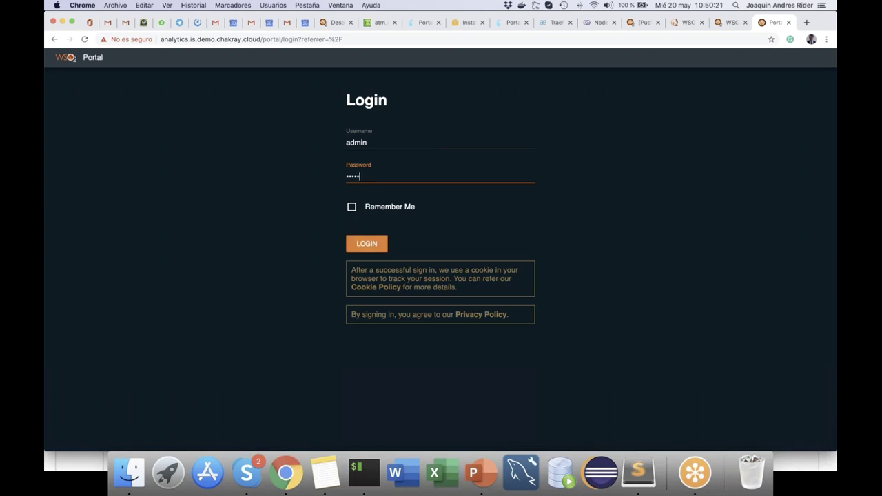
pyautogui.click(366, 245)
pyautogui.click(153, 130)
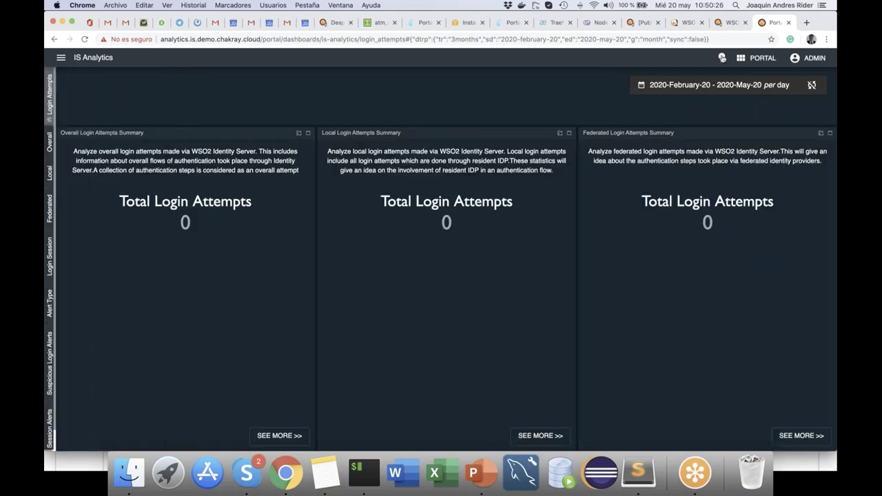
pyautogui.click(721, 58)
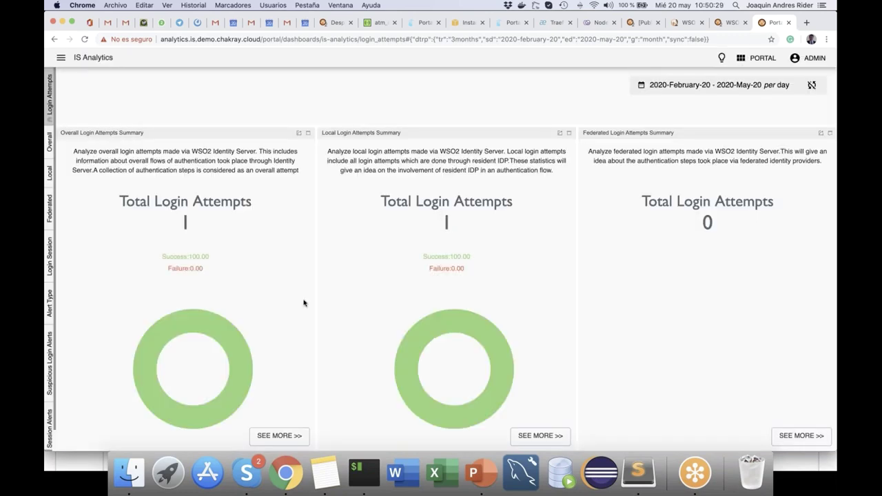
pyautogui.scroll(-1, 303, 302)
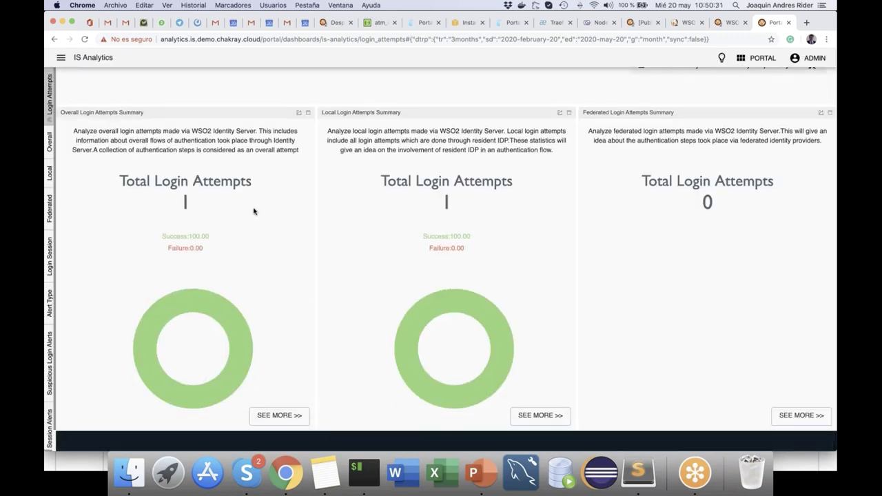